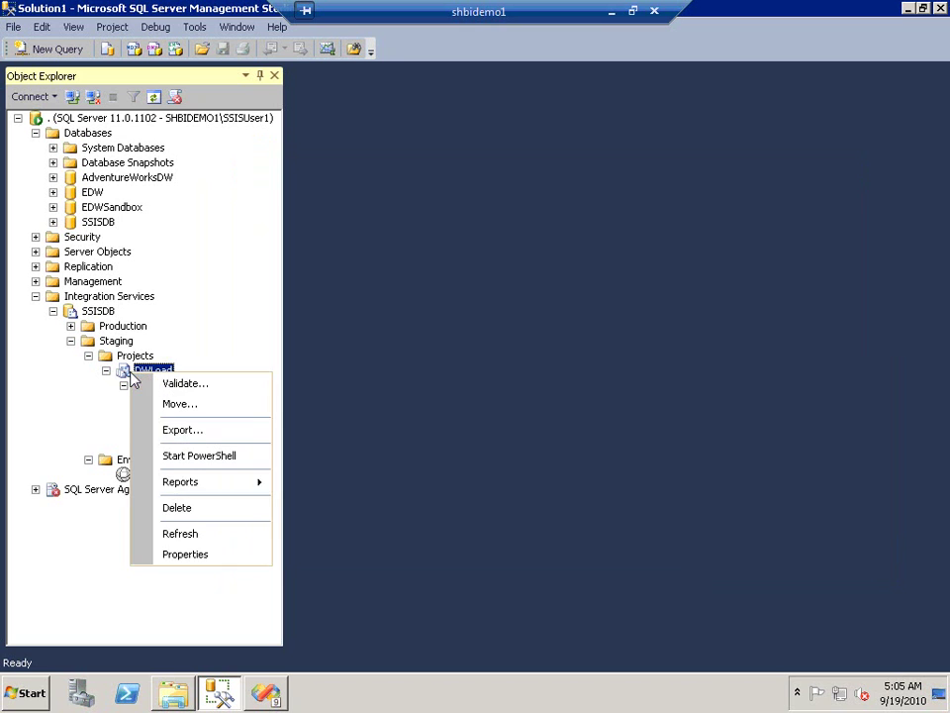
Review the parameter list in the properties of the DWLoad project under Staging, closing the properties when done.
click(261, 554)
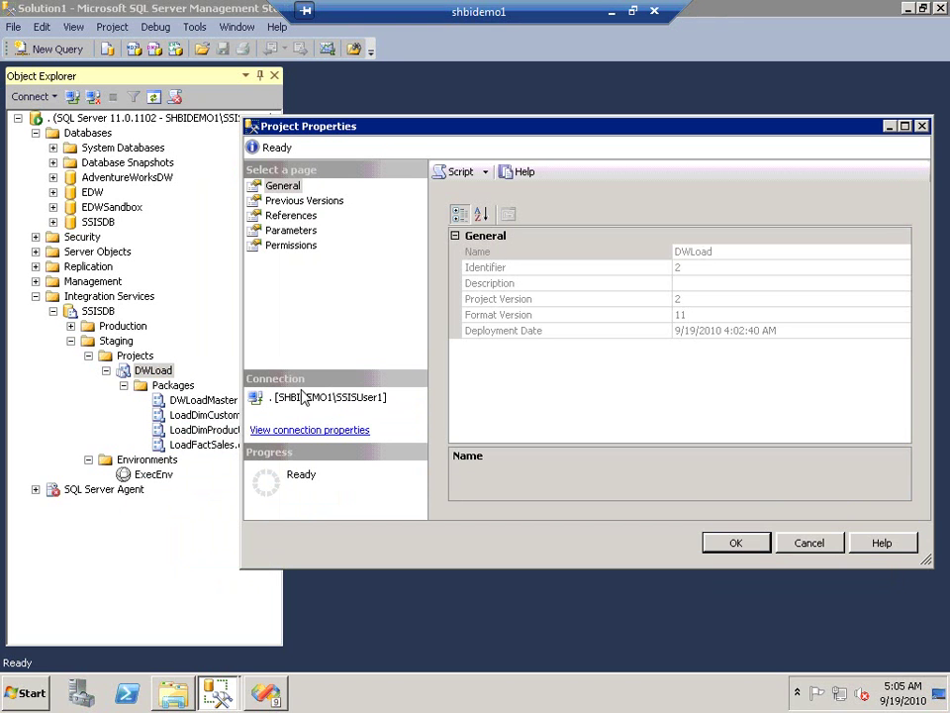
click(292, 231)
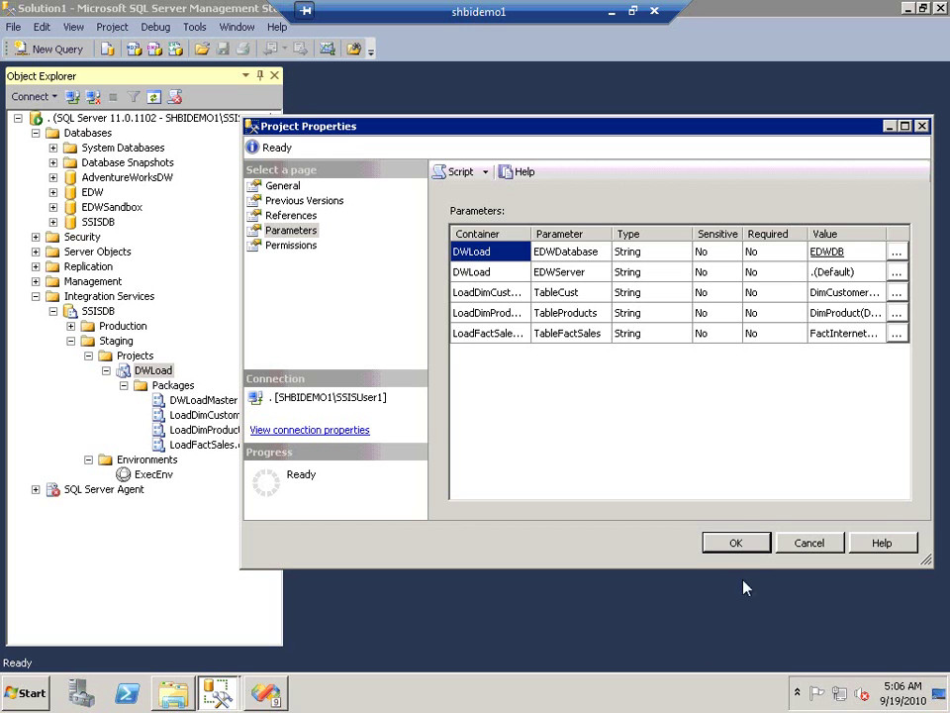
key(Tab)
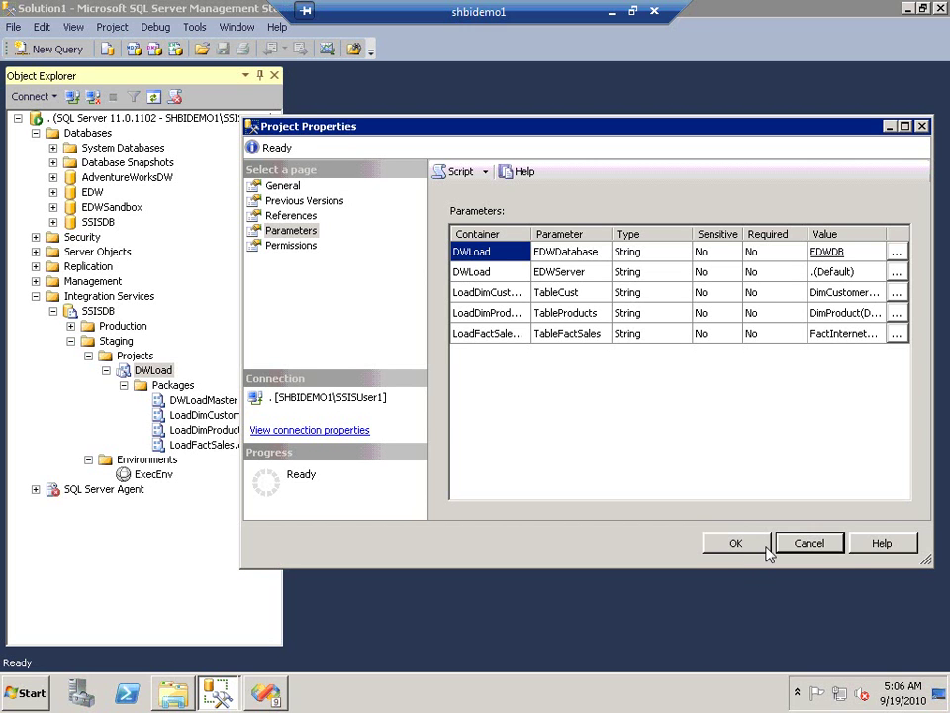
click(763, 544)
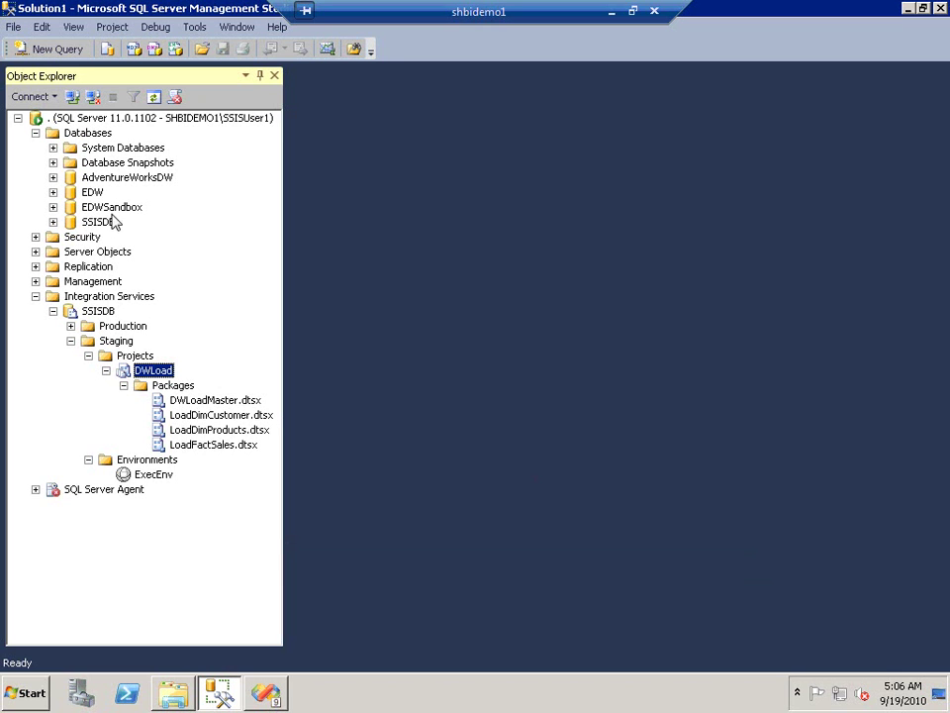
Select the top 1000 rows of dbo.FactSales in the EDWSandbox database.
click(52, 207)
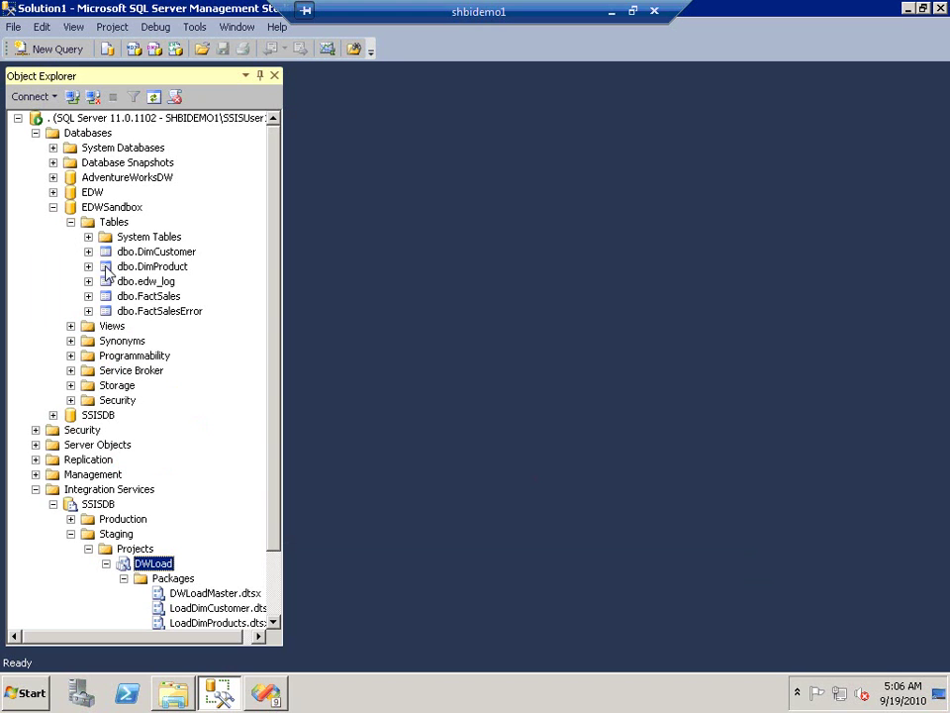
click(173, 299)
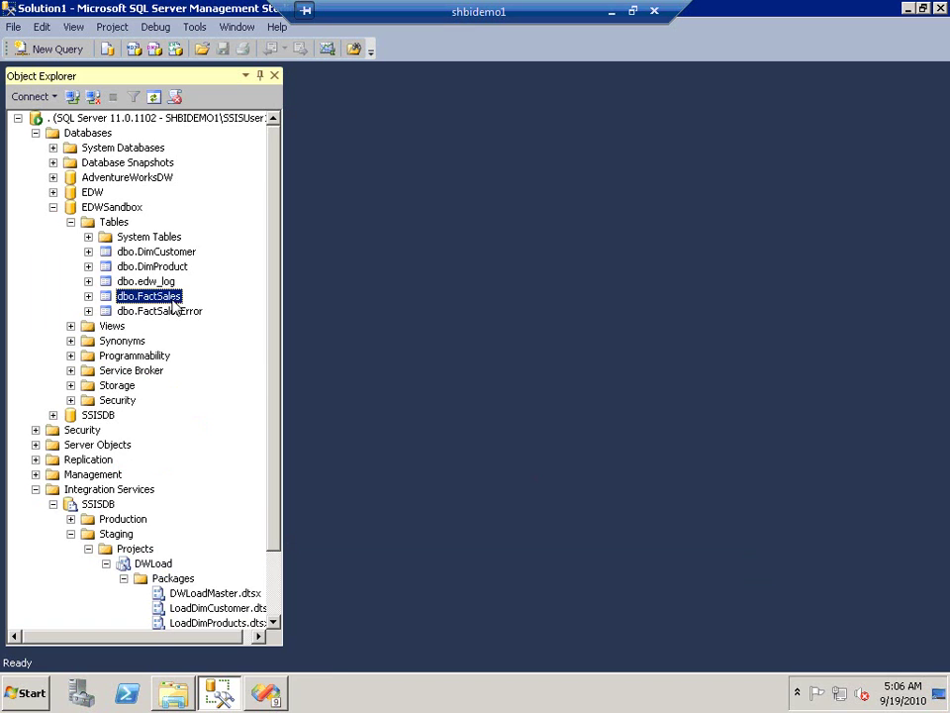
right_click(174, 298)
click(261, 358)
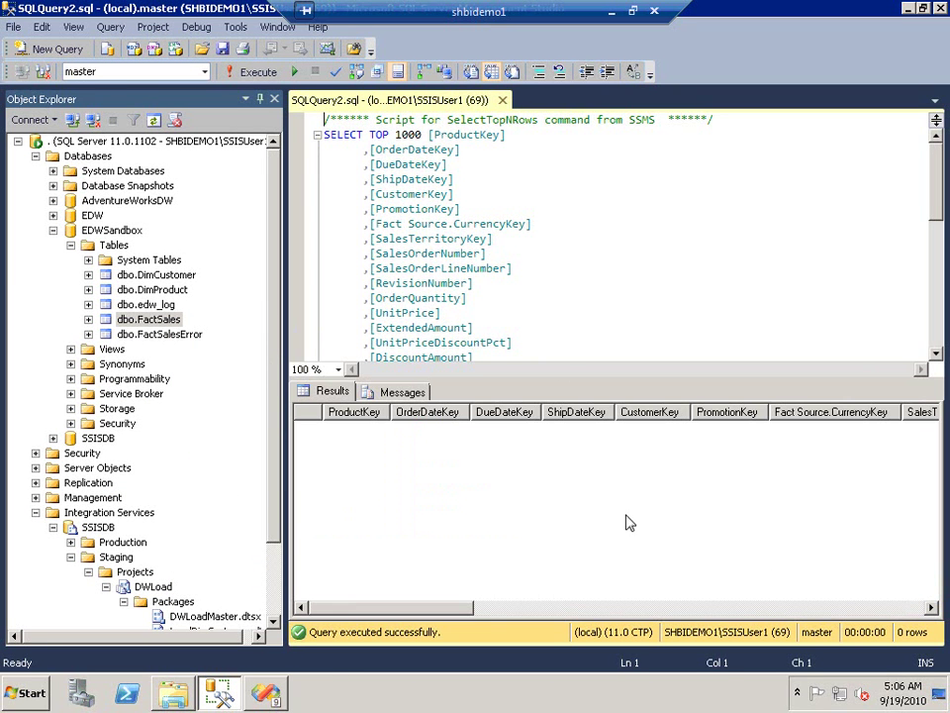
Review the variables defined in the Staging folder's ExecEnv environment, closing its properties when done.
drag(273, 368, 278, 465)
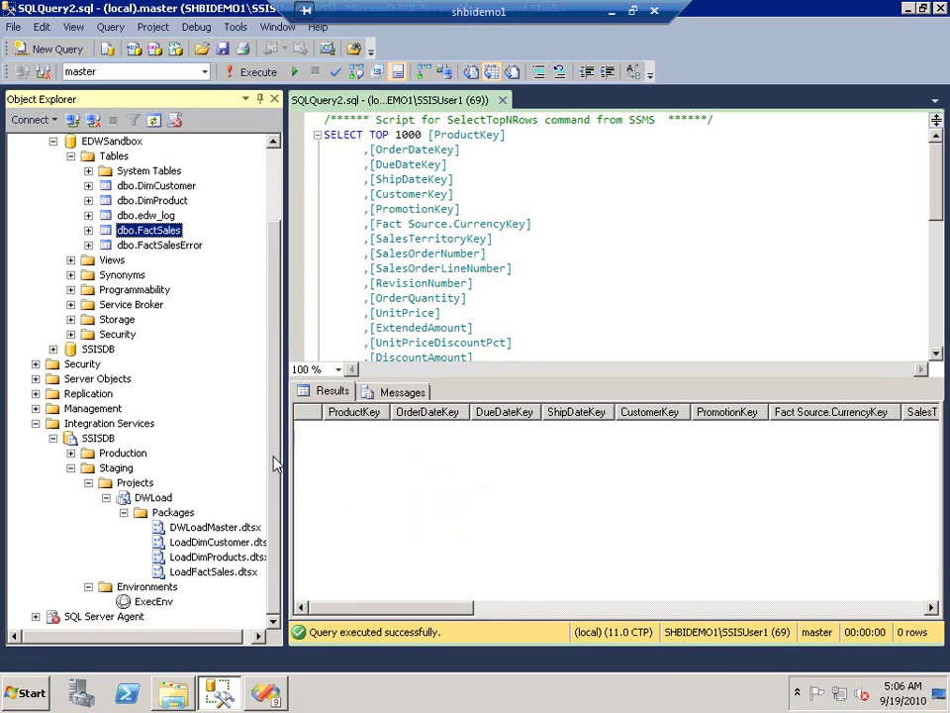
double_click(169, 607)
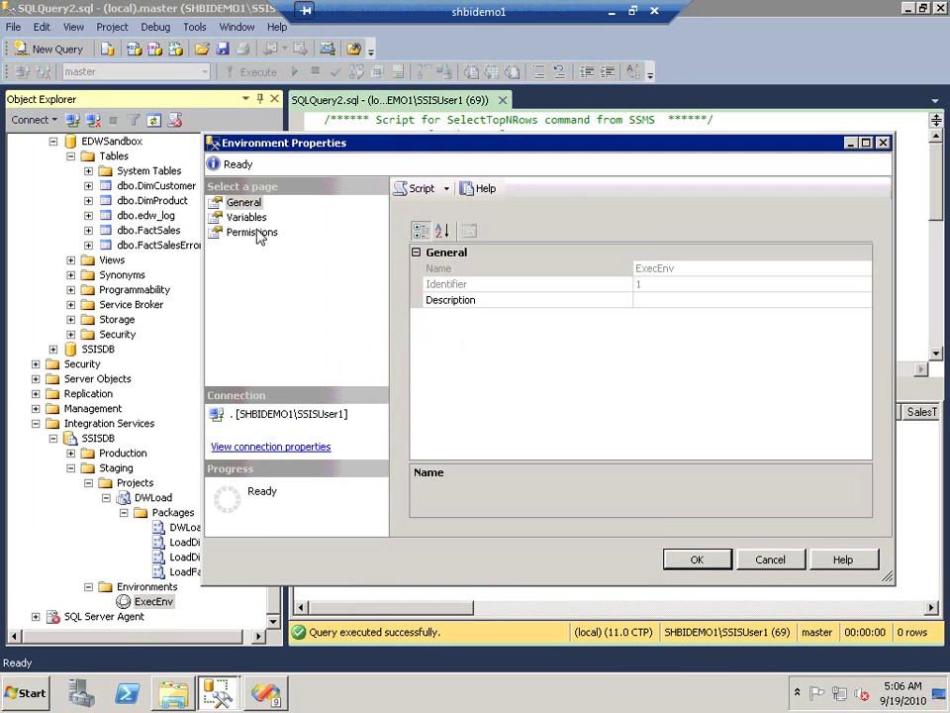
click(253, 221)
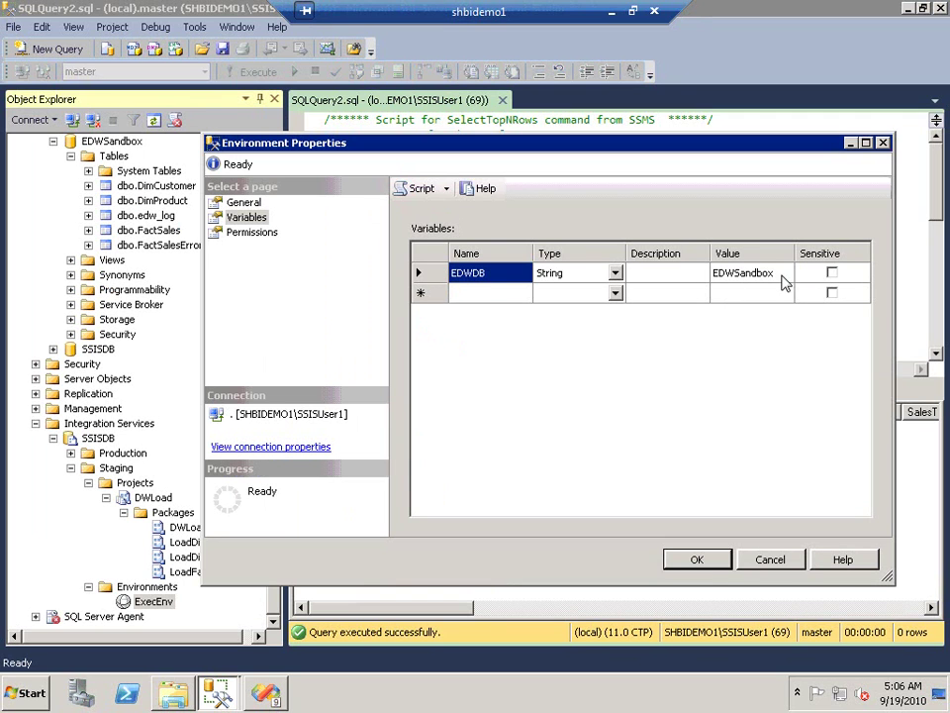
click(697, 559)
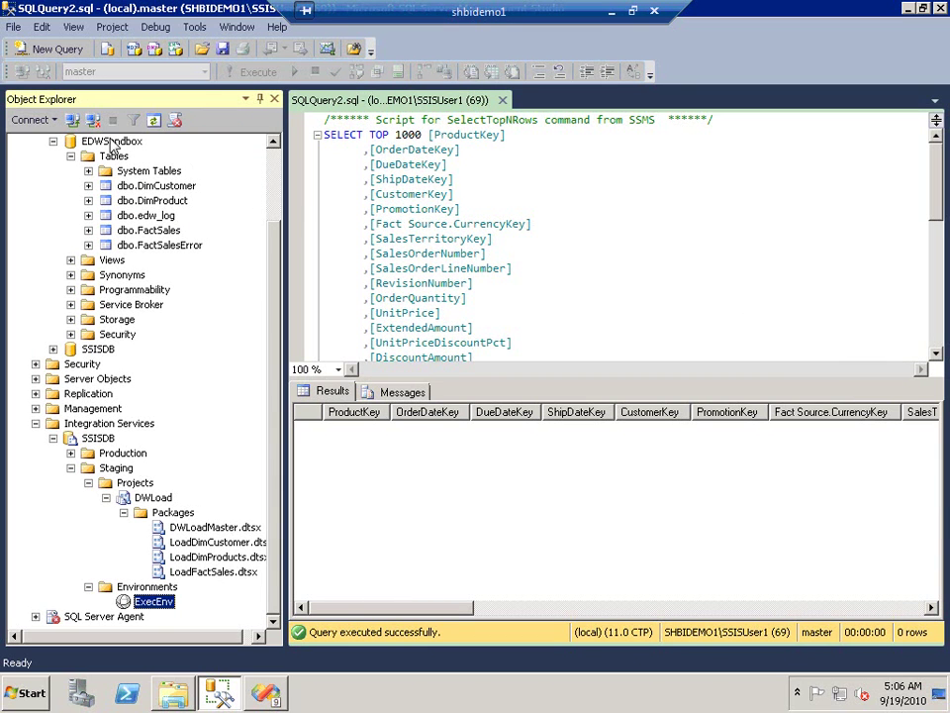
Run the DWLoadMaster.dtsx package from Staging with the .\ExecEnv environment reference.
right_click(212, 528)
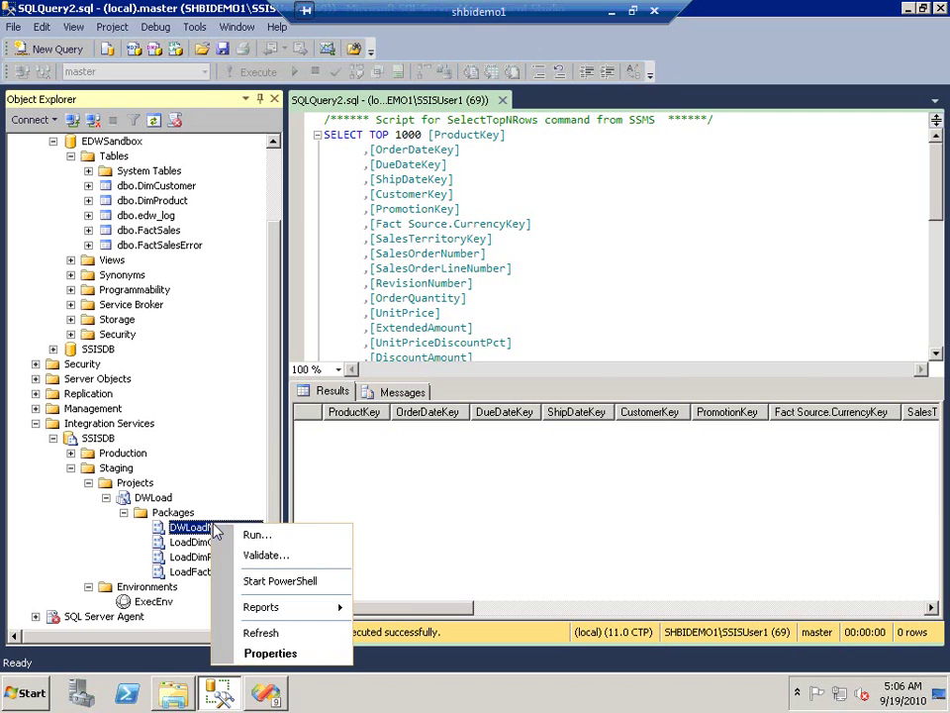
click(320, 540)
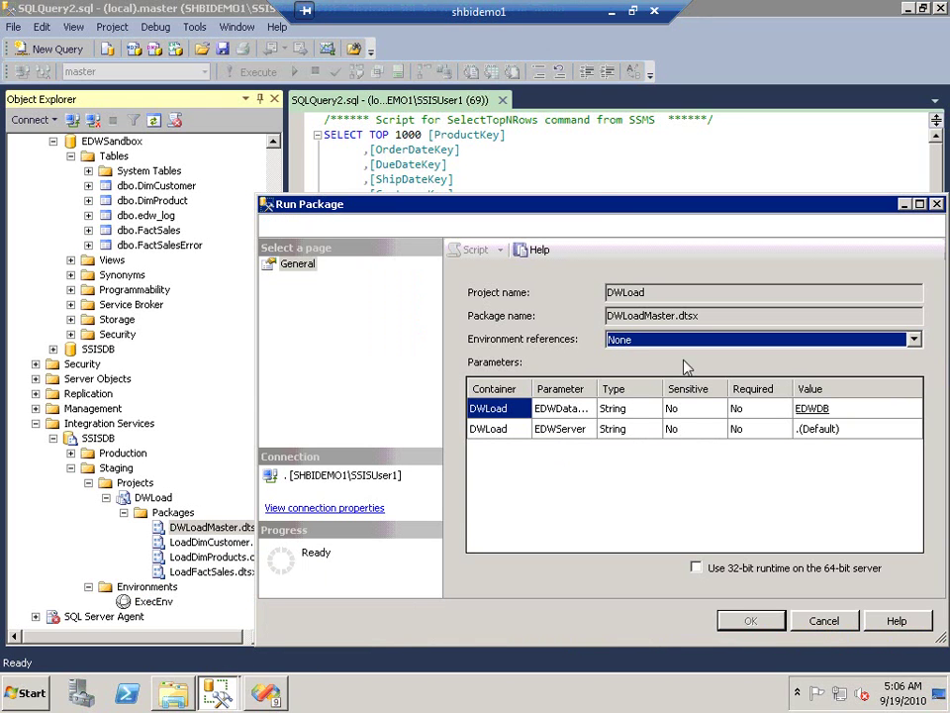
drag(600, 207, 531, 158)
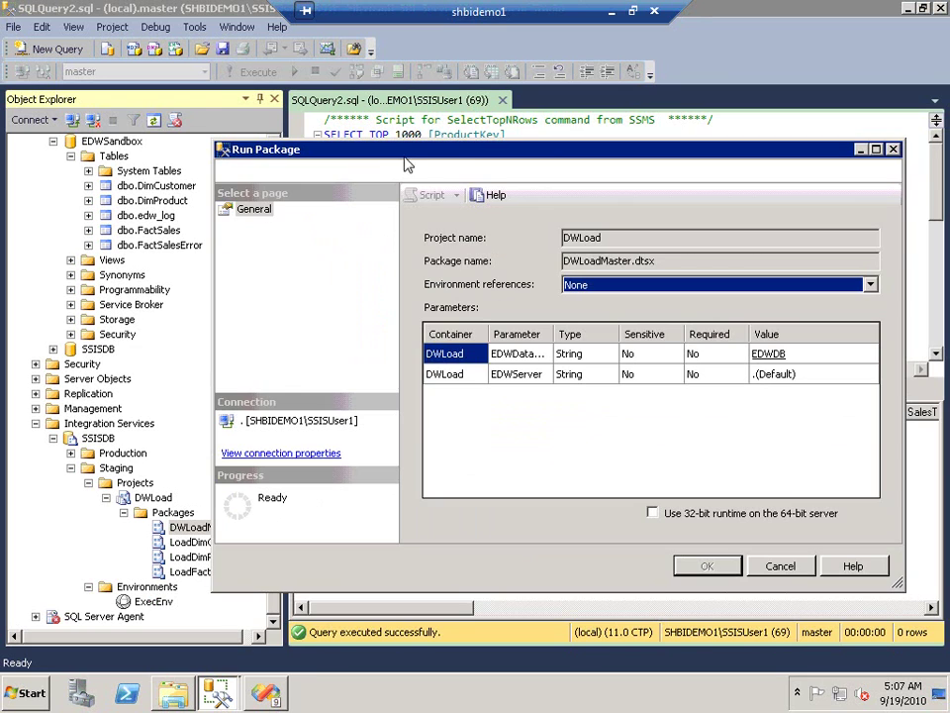
drag(657, 262, 535, 269)
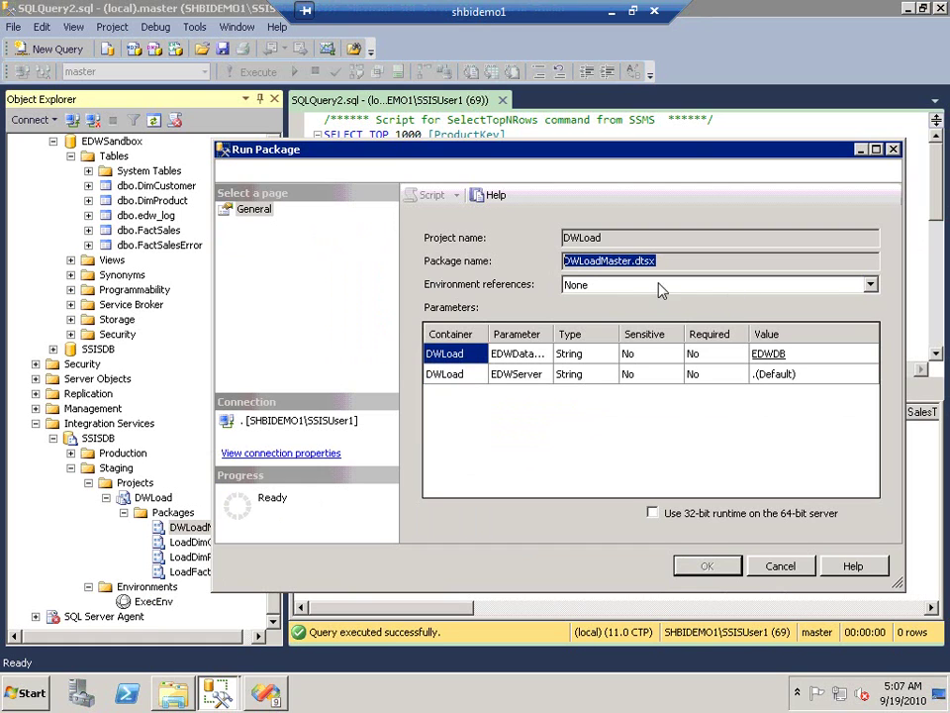
click(870, 286)
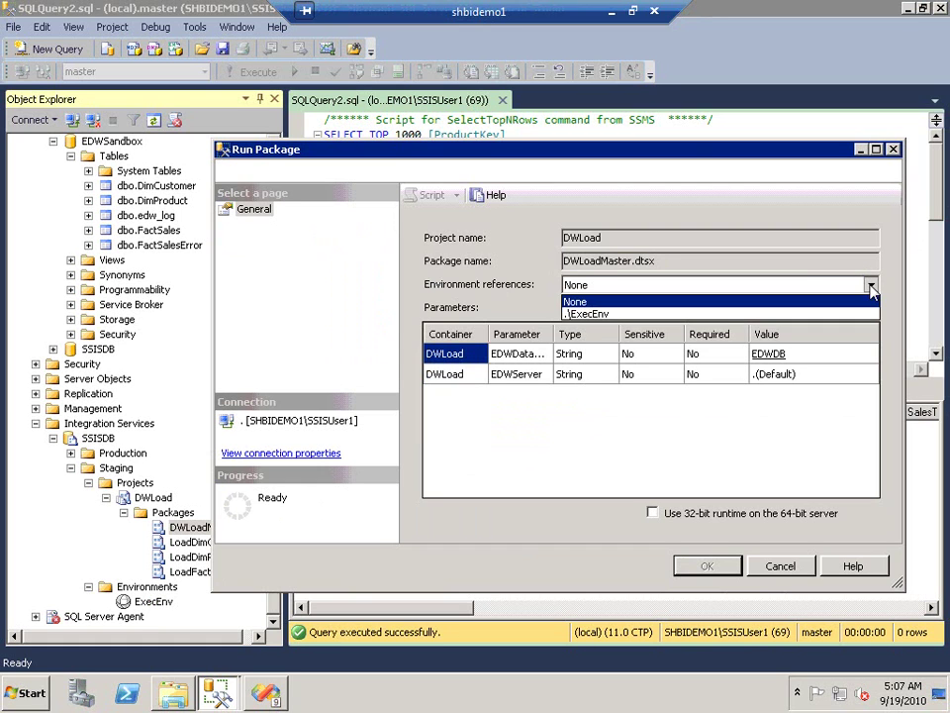
click(728, 313)
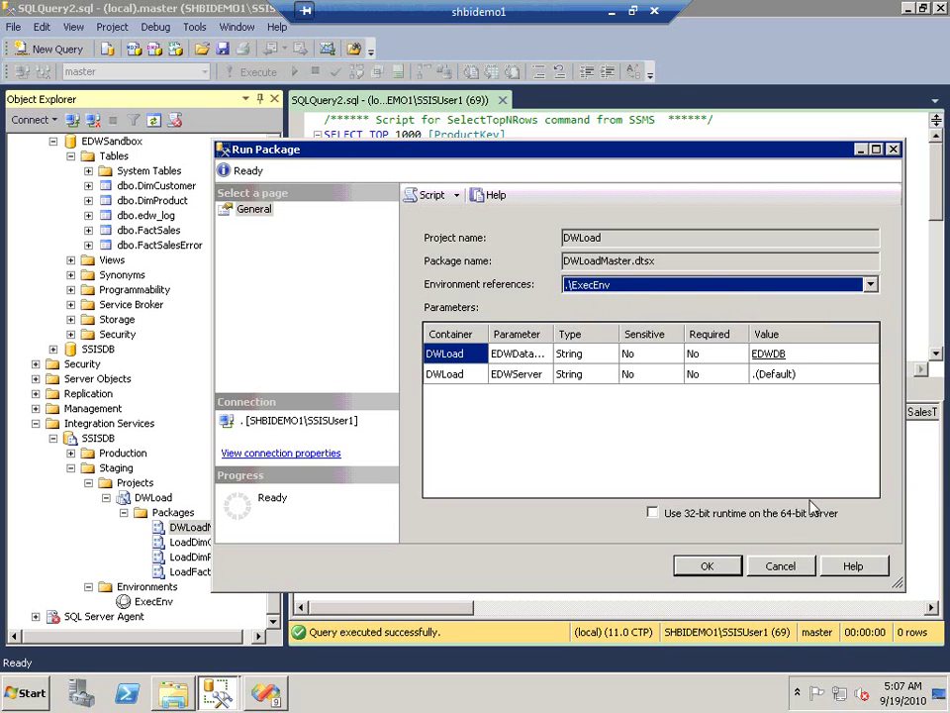
click(726, 572)
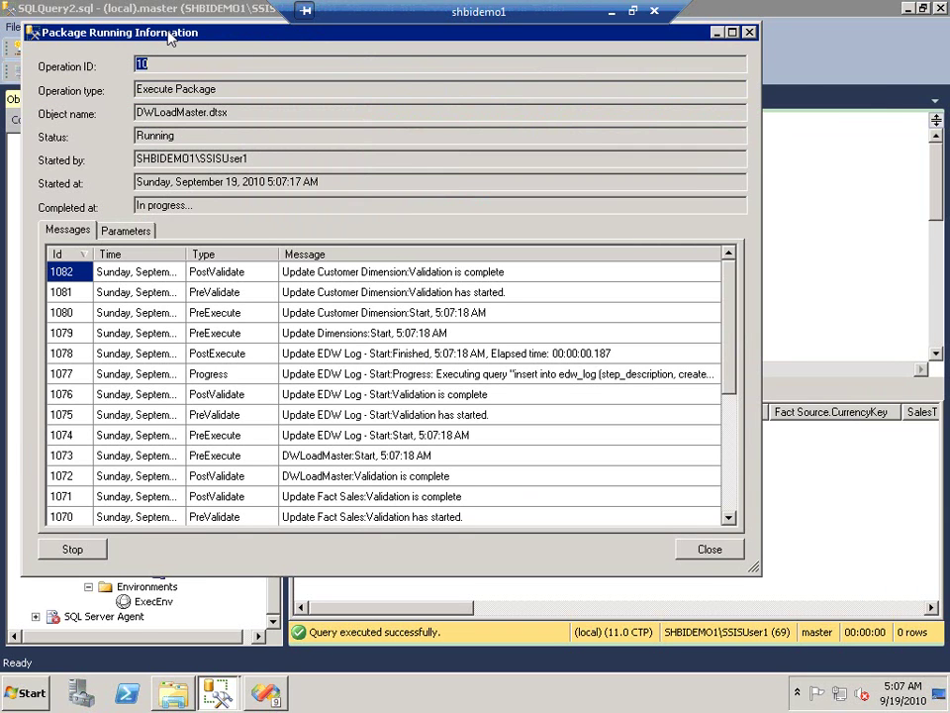
Check the status and messages of the DWLoadMaster.dtsx execution, closing the running information when done.
drag(170, 37, 232, 34)
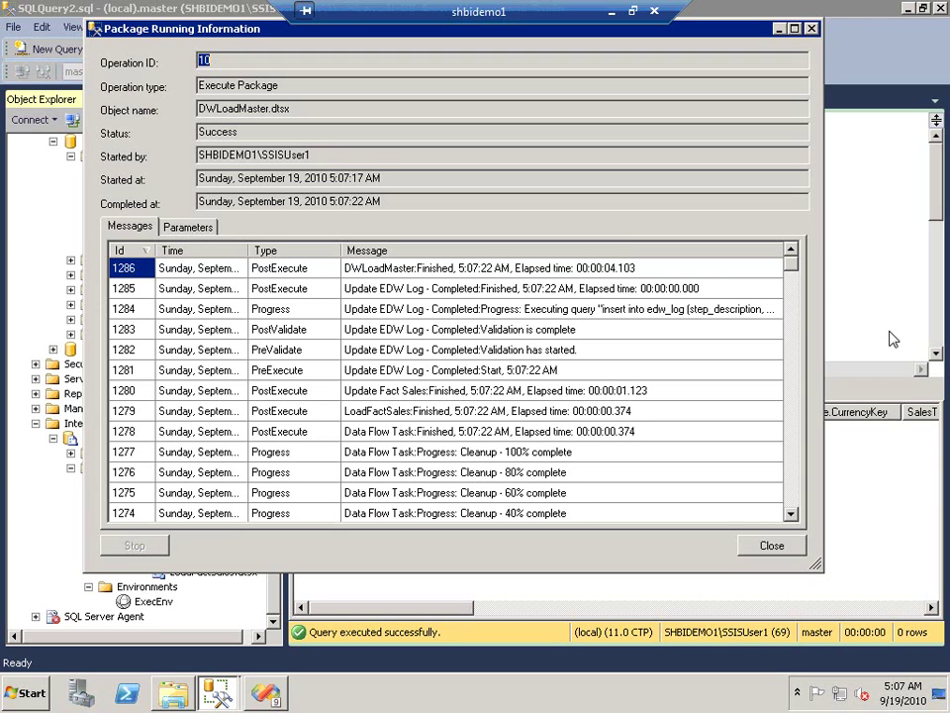
drag(798, 272, 631, 327)
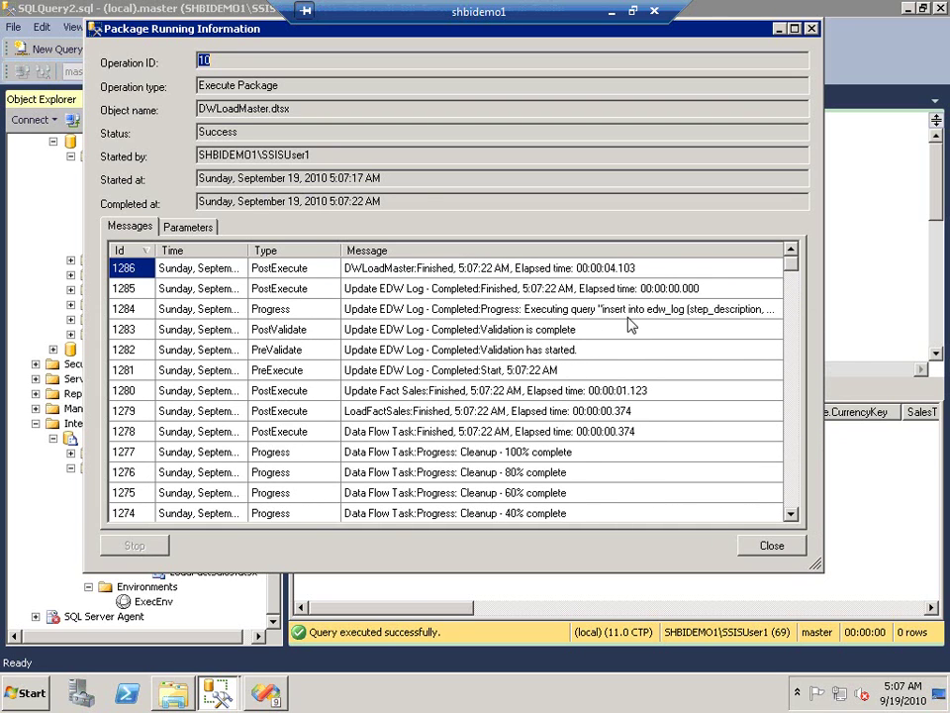
double_click(261, 132)
click(795, 546)
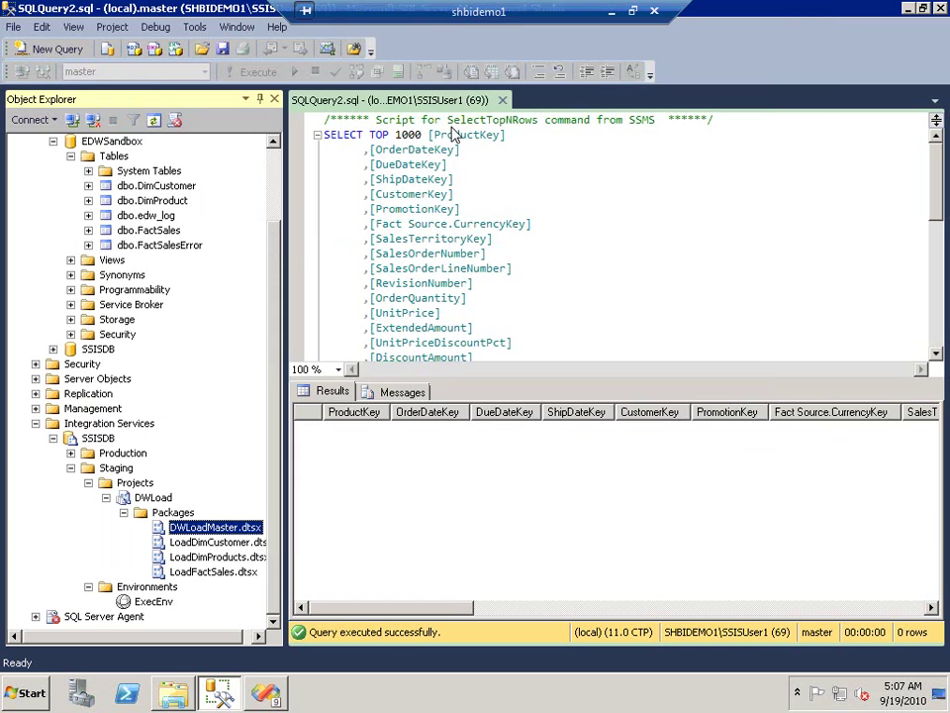
Rerun the EDWSandbox FactSales query, and close the query along with the expanded EDWSandbox node.
click(249, 72)
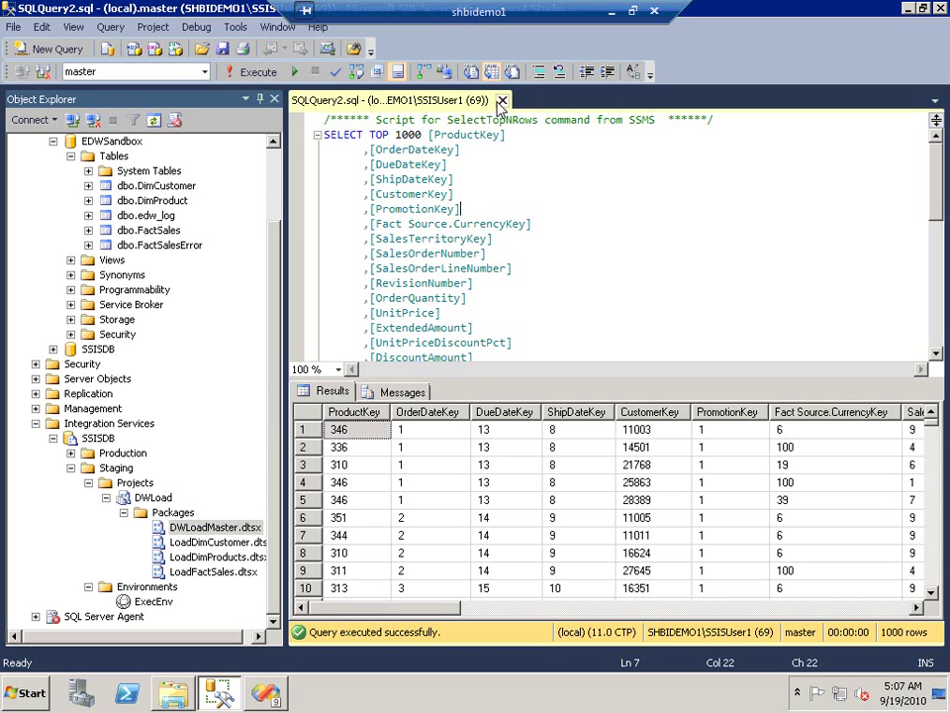
click(503, 101)
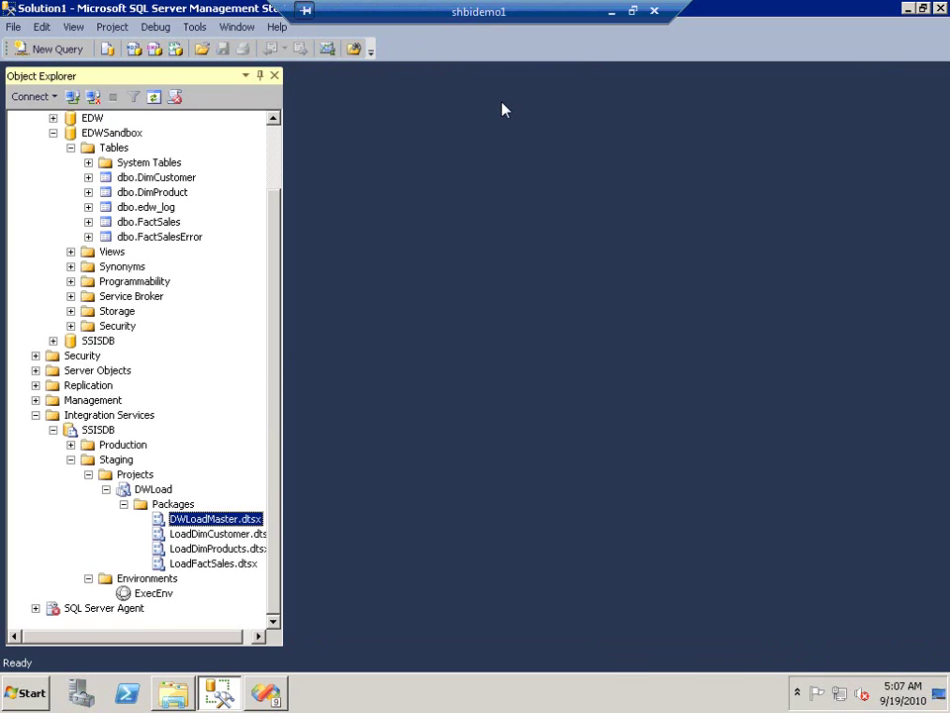
click(70, 148)
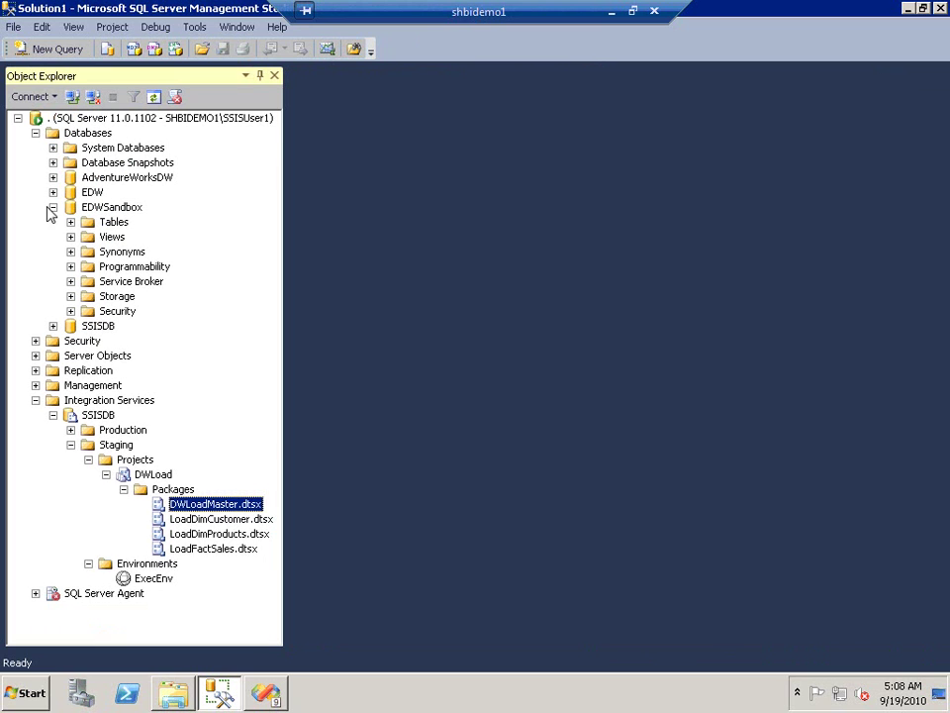
click(54, 207)
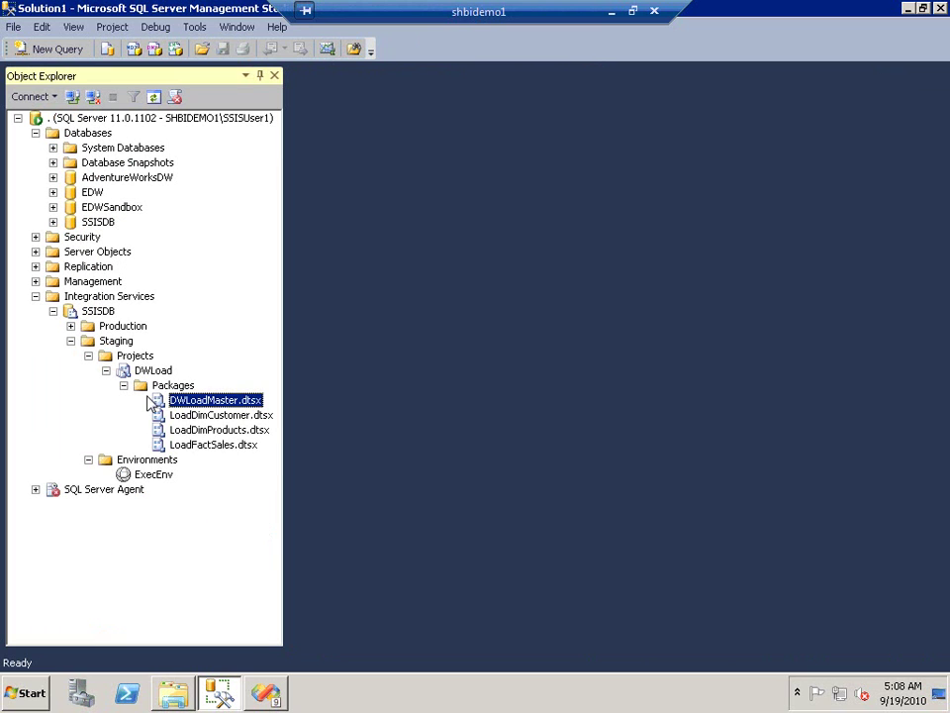
Collapse the DWLoad project and review the variables of the Production folder's ExecEnv environment.
click(124, 386)
click(106, 370)
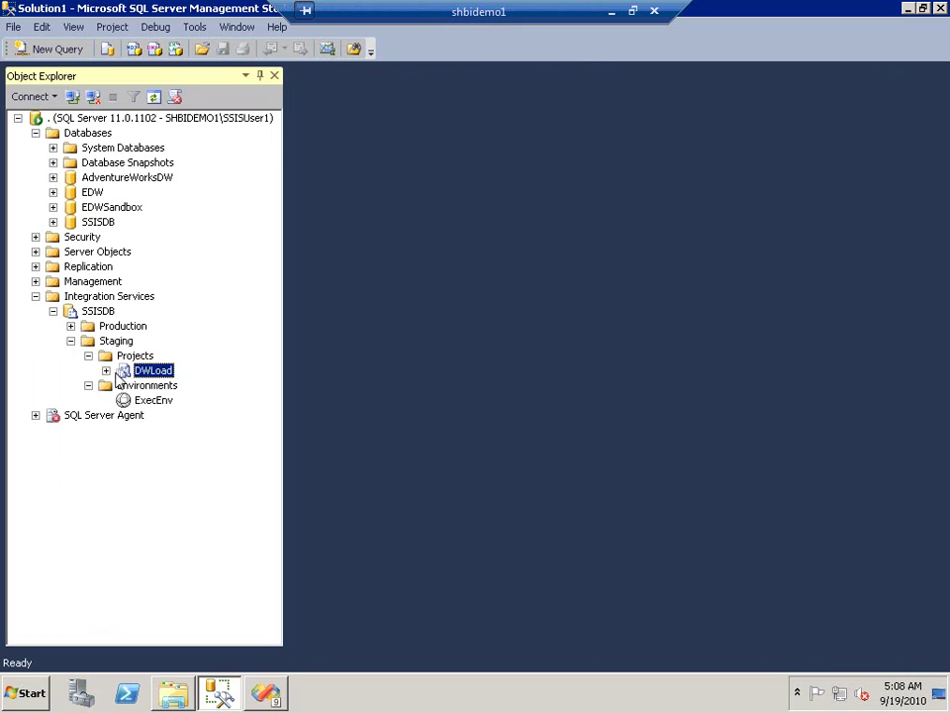
click(70, 325)
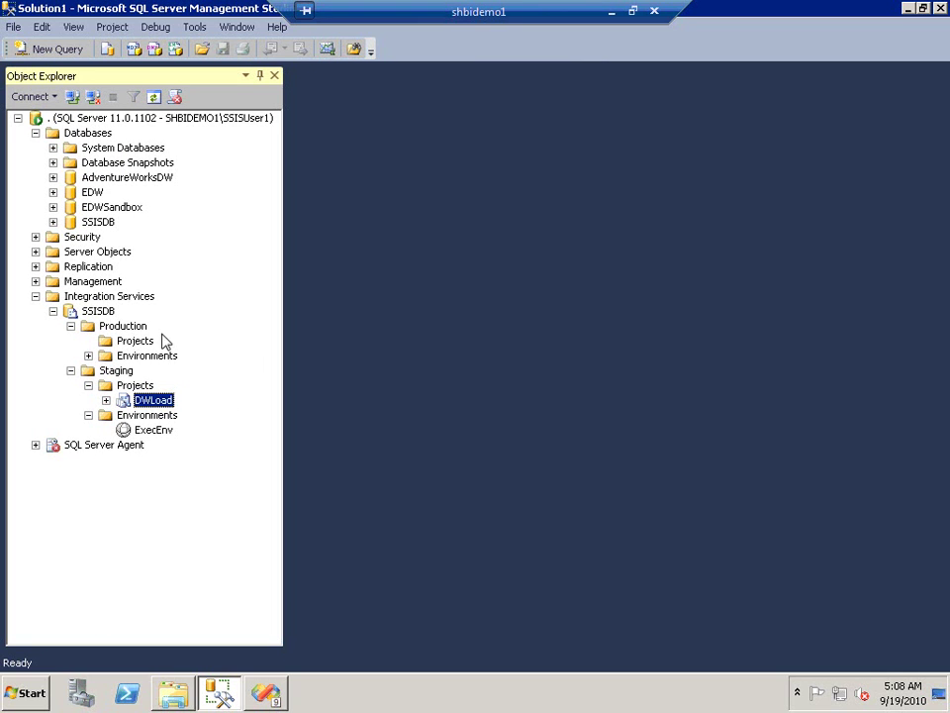
click(90, 355)
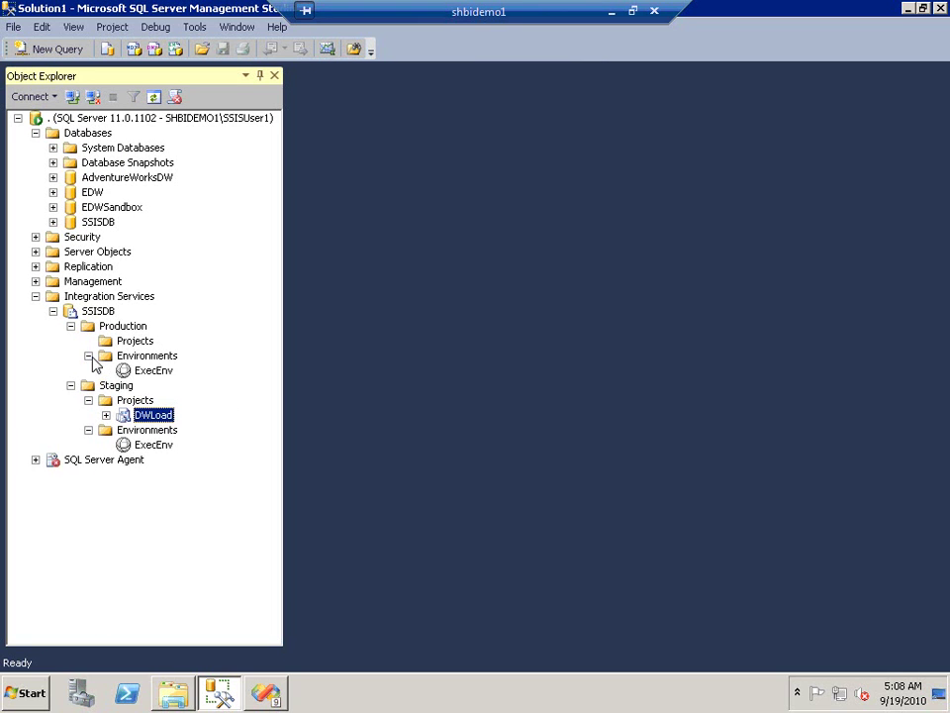
double_click(156, 373)
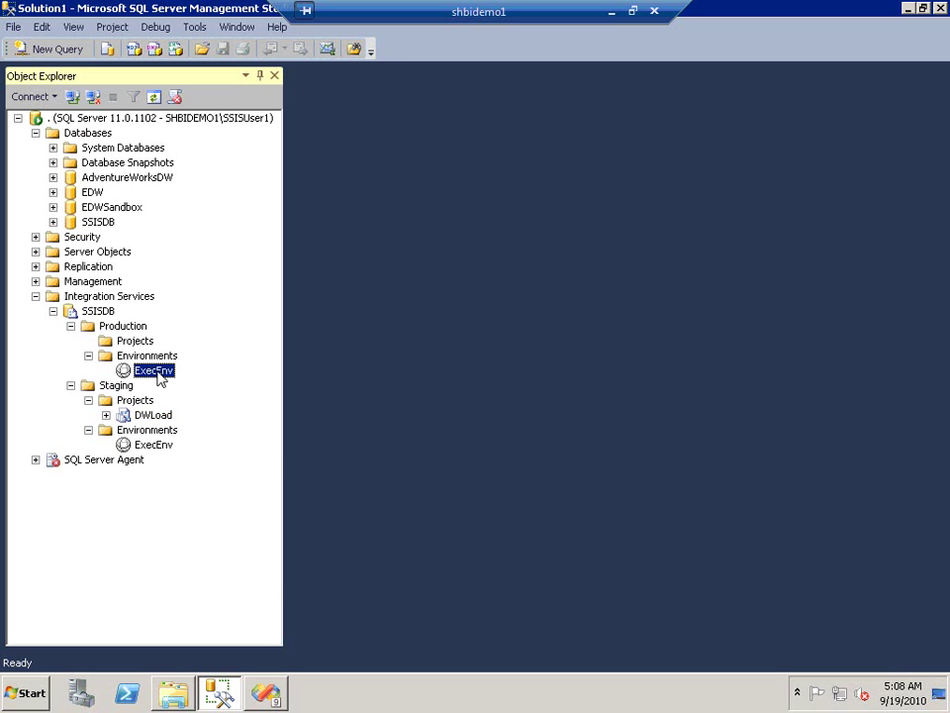
click(247, 217)
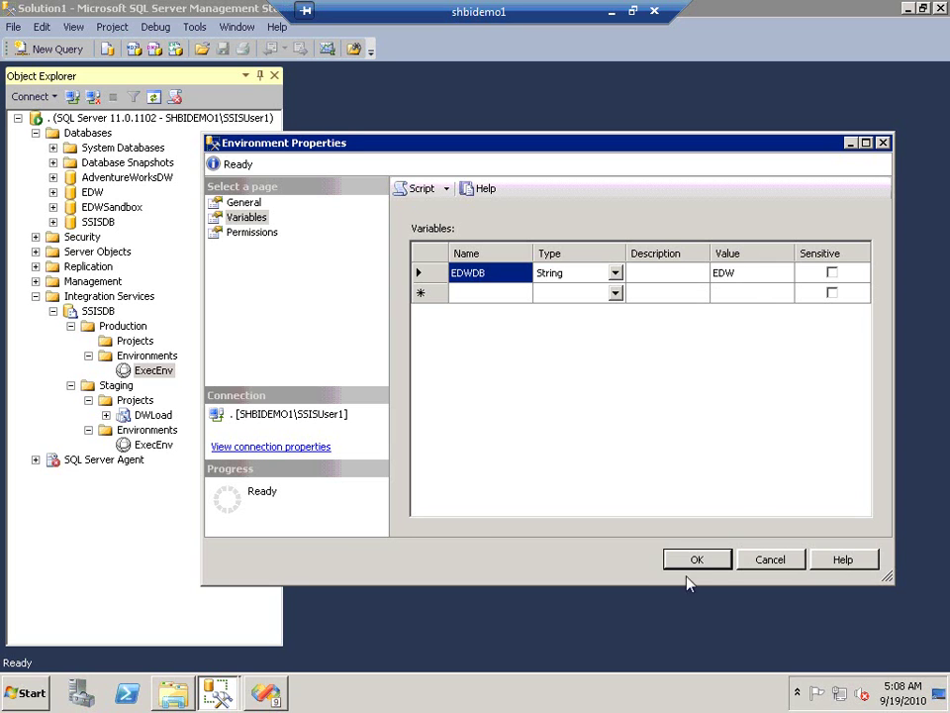
click(719, 563)
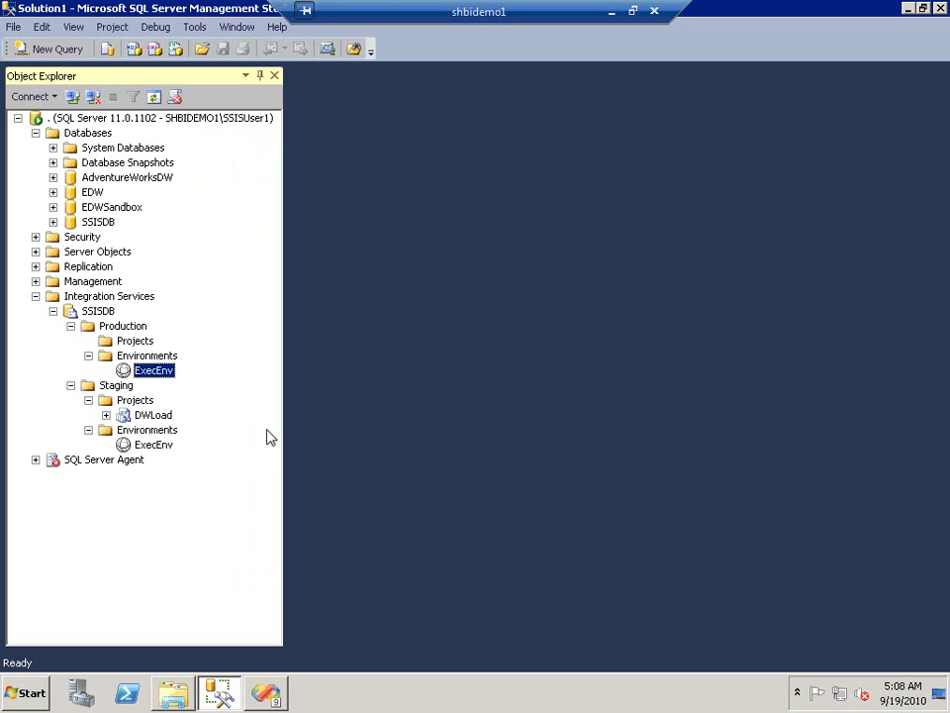
Refresh the SSISDB catalog and select the top 1000 rows of dbo.FactSales in the EDW database.
right_click(98, 311)
click(218, 456)
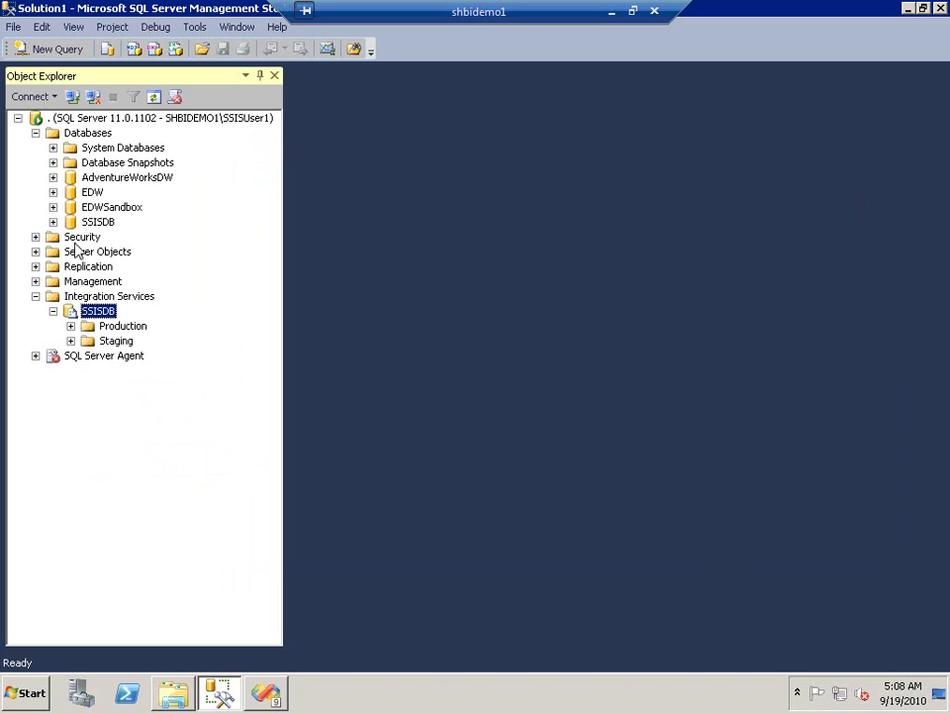
click(53, 192)
click(71, 207)
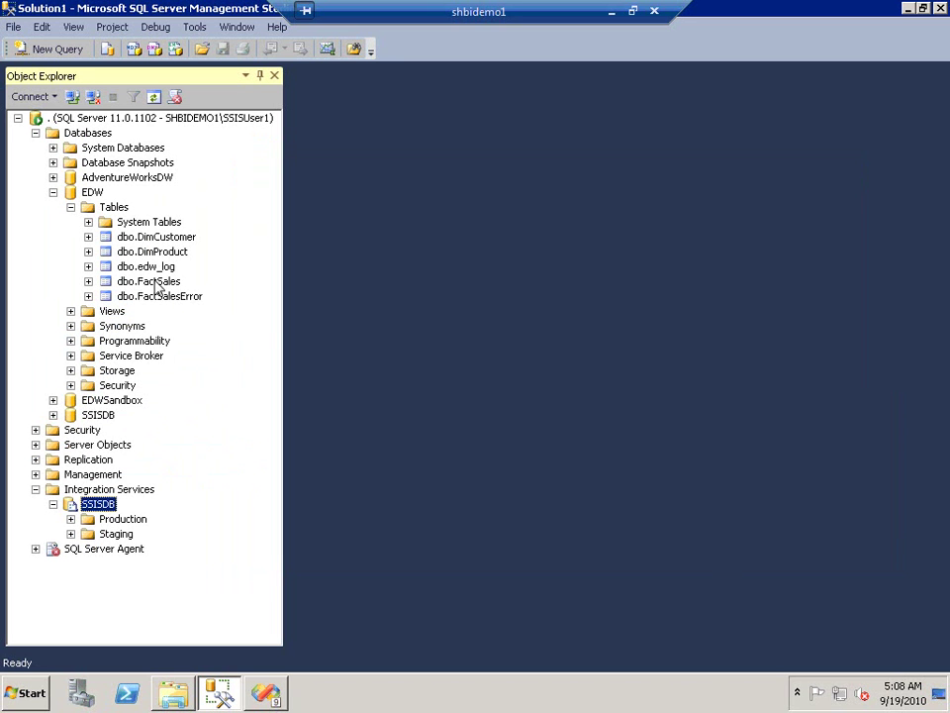
click(157, 281)
right_click(157, 281)
click(304, 337)
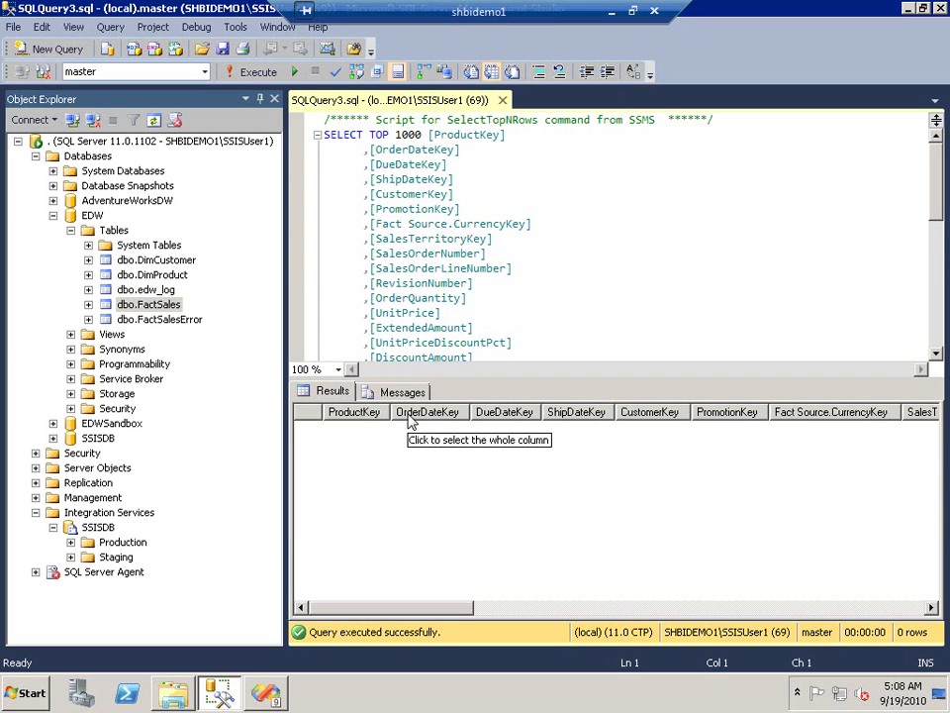
Expand the Production folder under SSISDB and refresh its Projects folder to check which projects it holds.
click(71, 543)
click(88, 556)
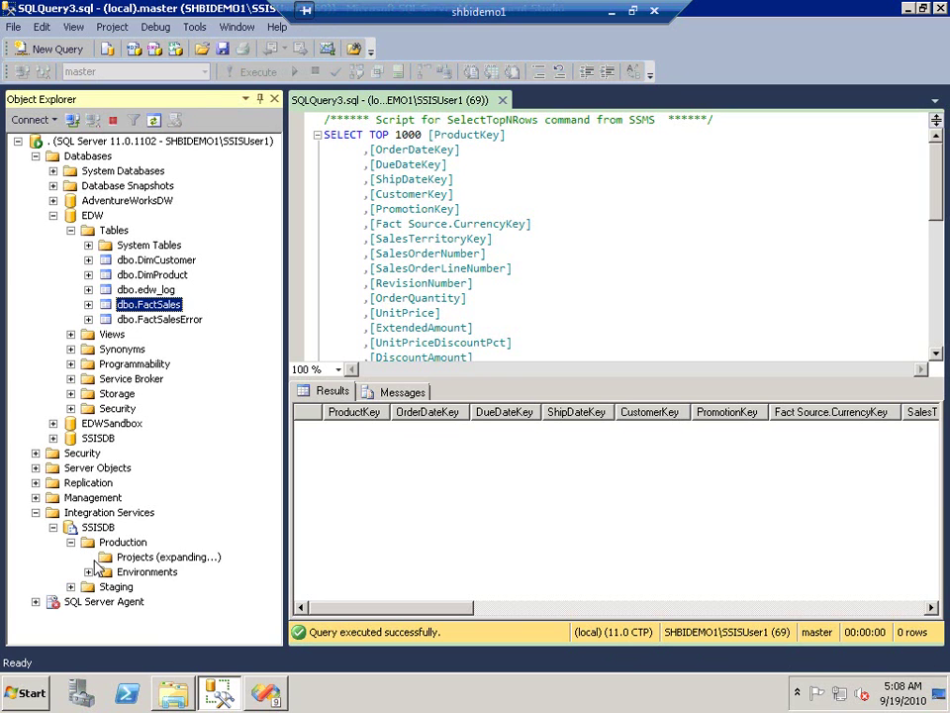
right_click(126, 557)
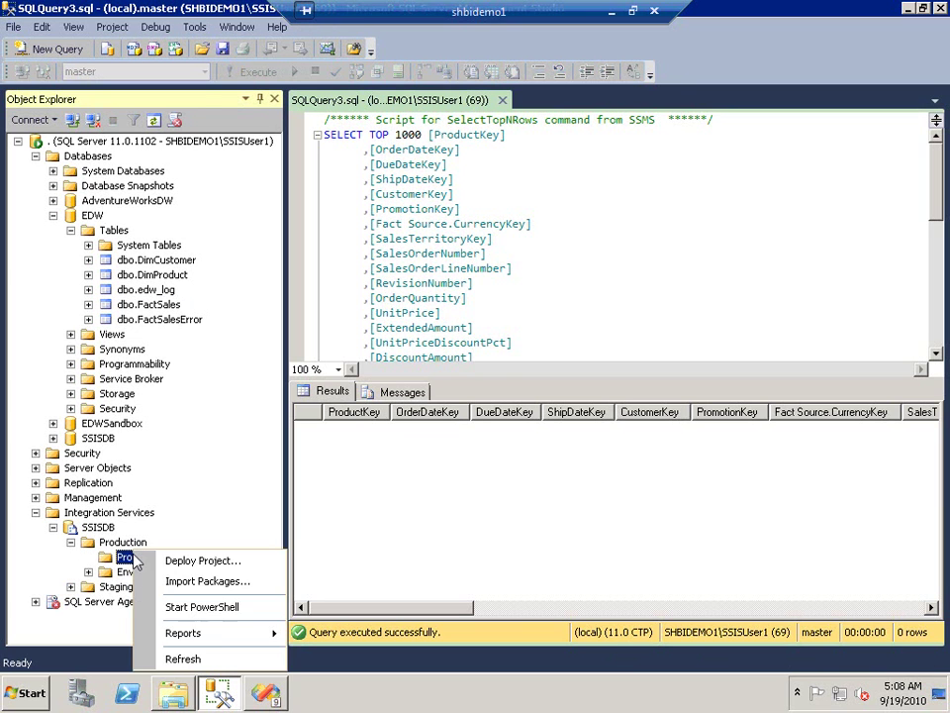
click(204, 660)
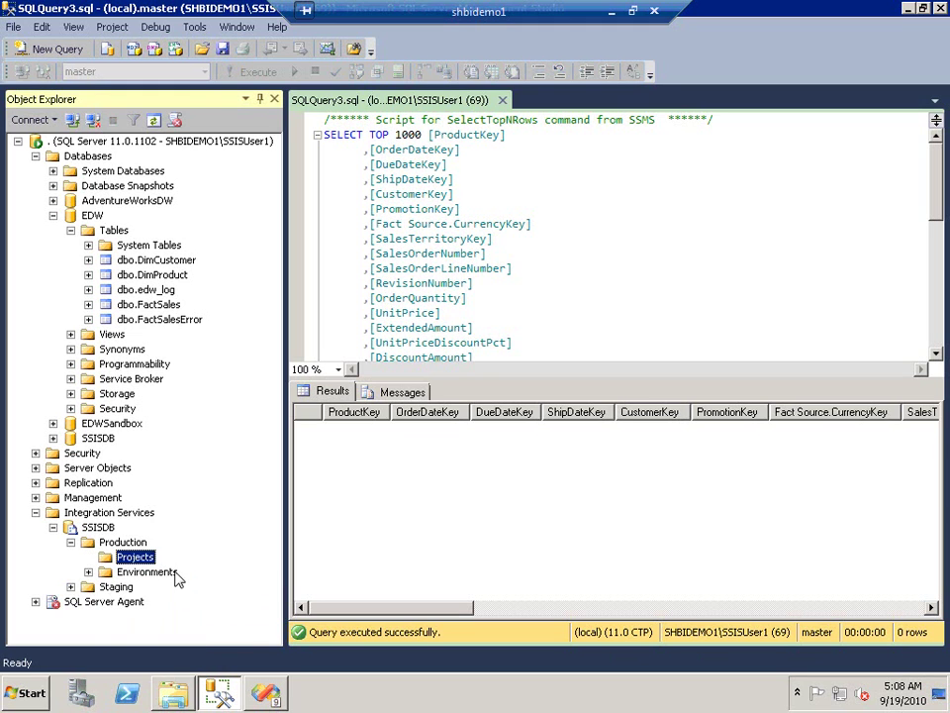
Move the DWLoad project from the Staging folder to the Production folder of SSISDB.
click(71, 587)
click(89, 602)
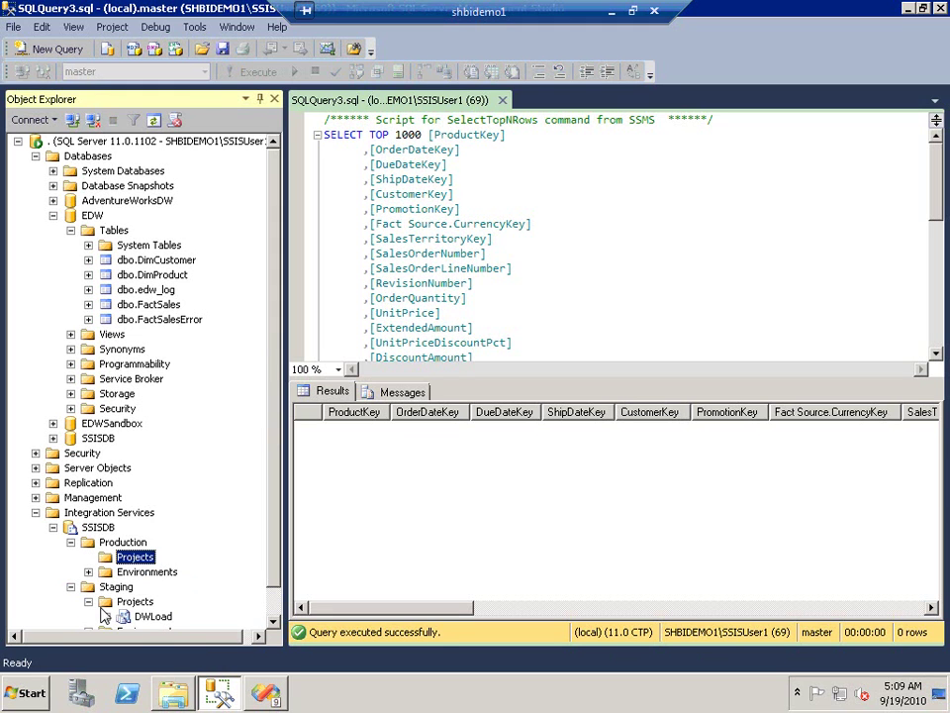
right_click(154, 618)
click(239, 510)
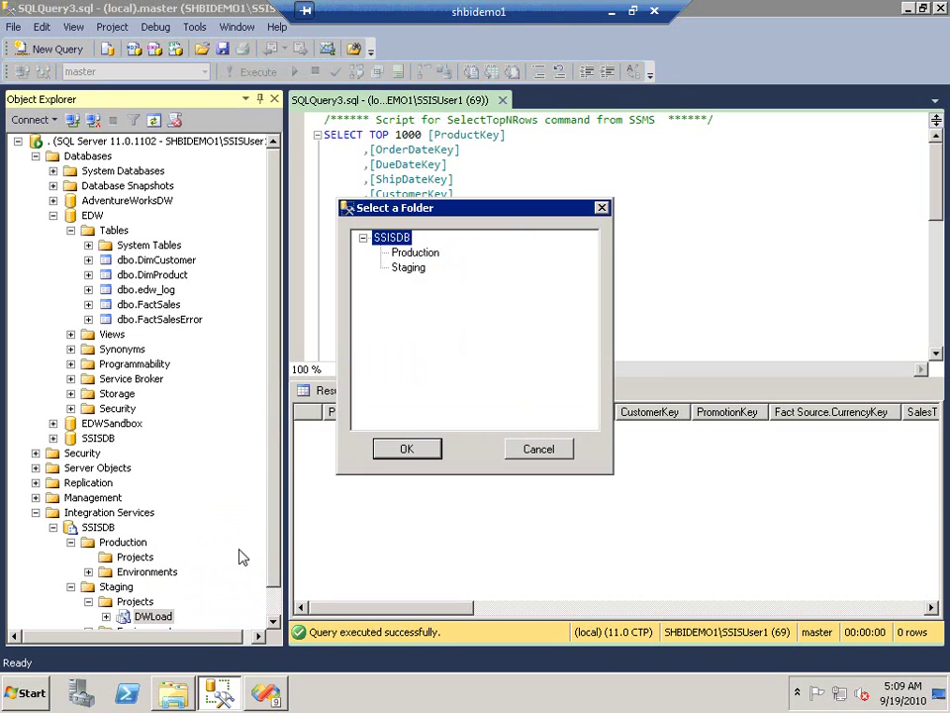
click(411, 253)
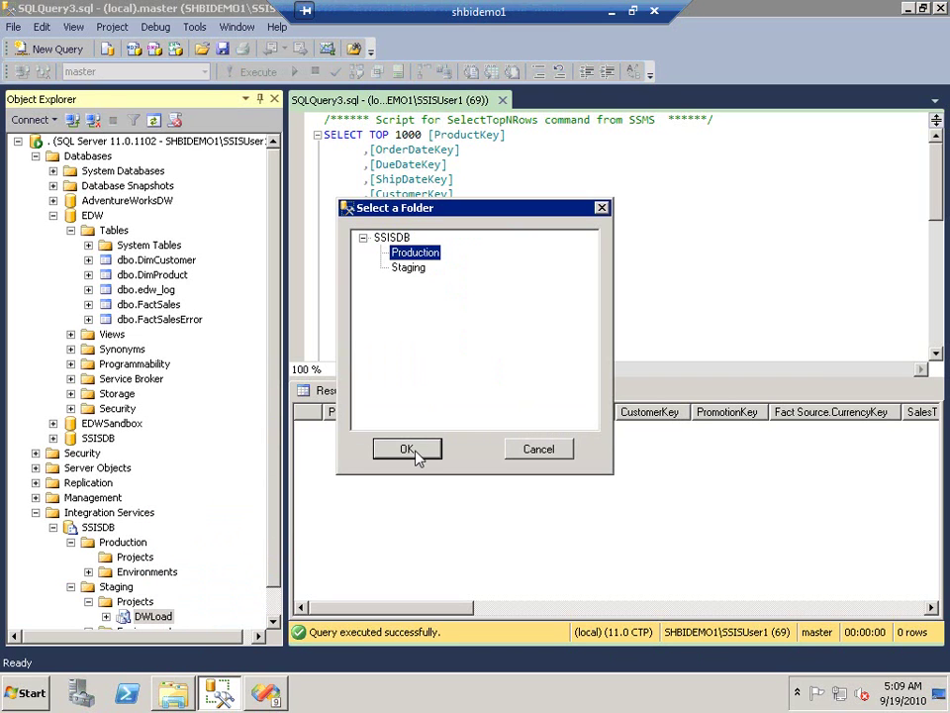
click(414, 451)
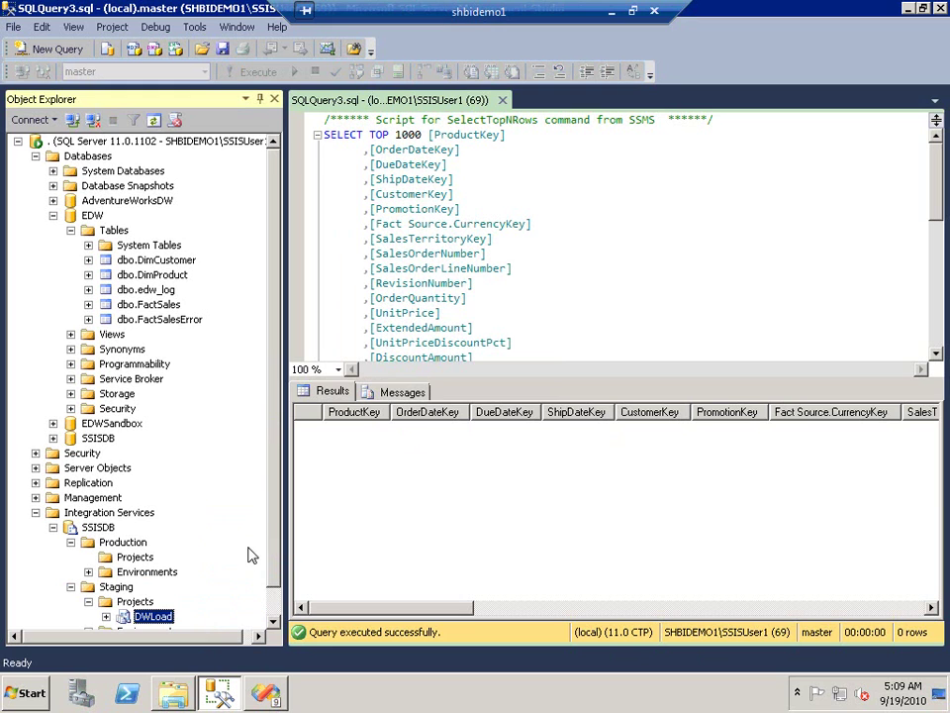
Refresh the SSISDB catalog and expand the Production folder's DWLoad project to list its packages.
scroll(272, 520, down, 1)
click(97, 496)
right_click(97, 497)
click(188, 635)
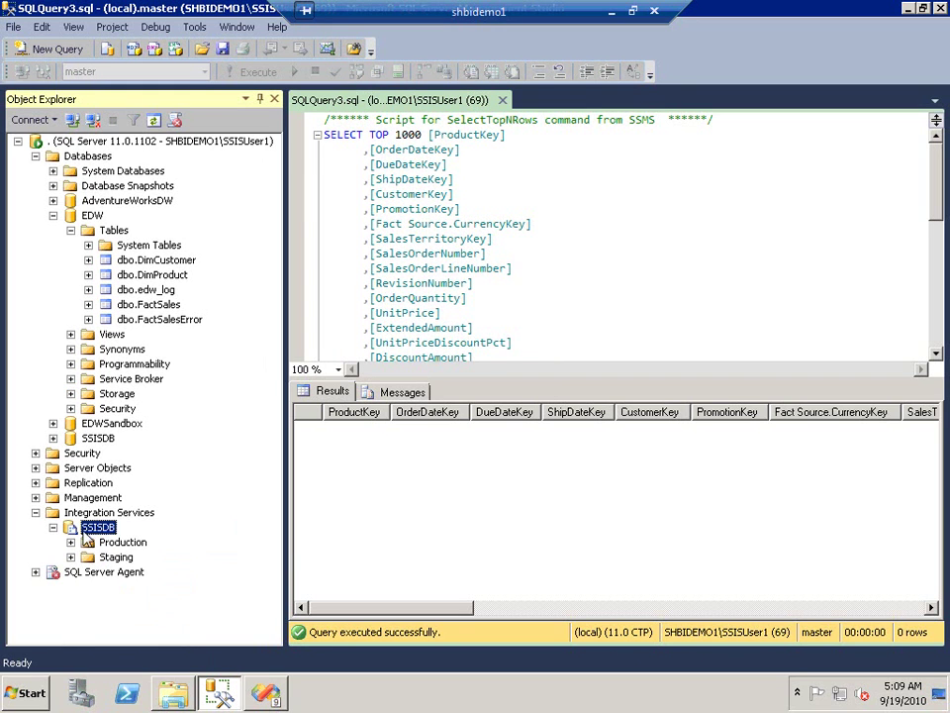
click(70, 541)
click(89, 557)
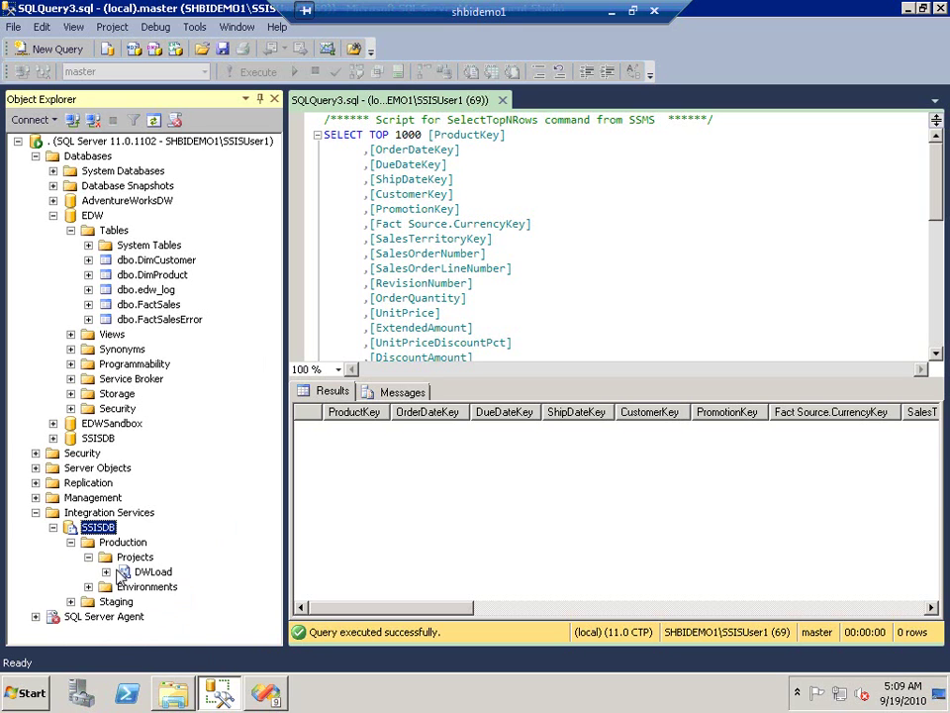
click(106, 572)
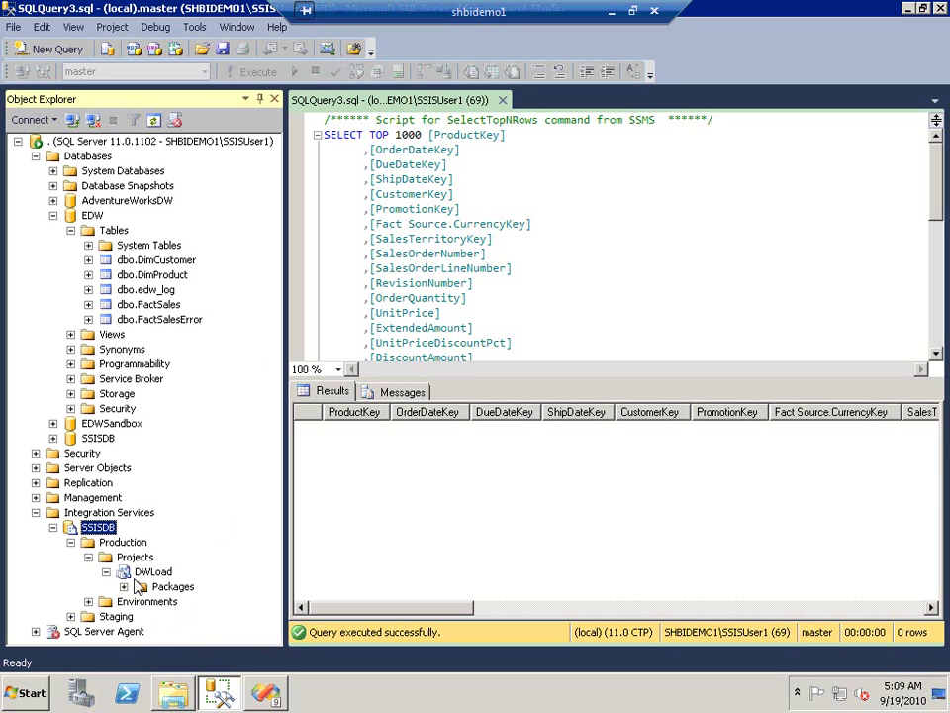
click(122, 585)
scroll(263, 559, down, 1)
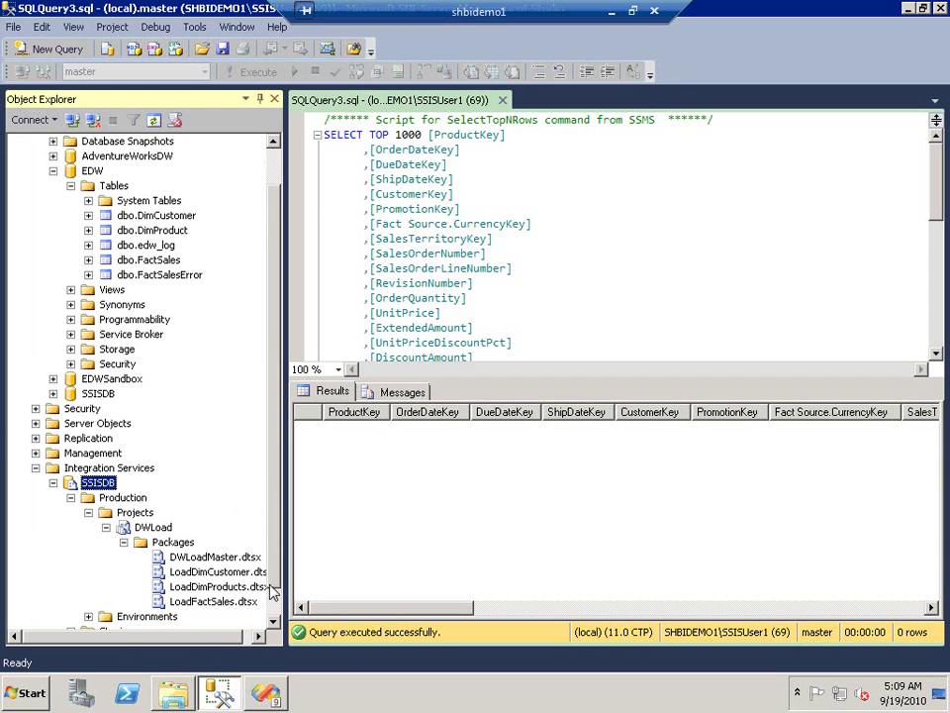
Run the Production DWLoadMaster.dtsx package with the .\ExecEnv environment reference.
click(252, 531)
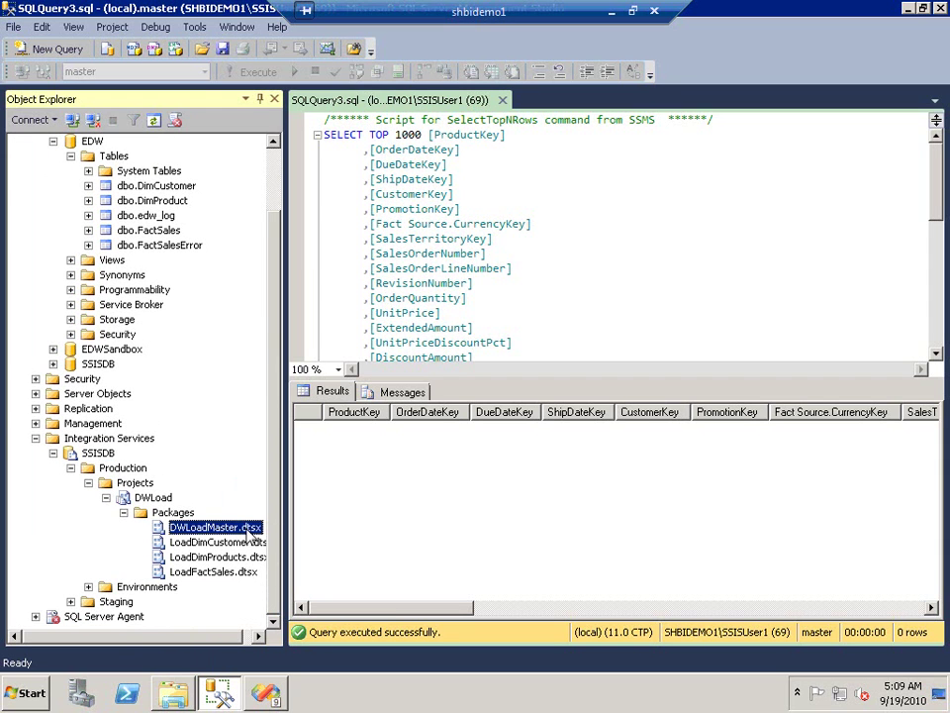
right_click(252, 531)
click(269, 541)
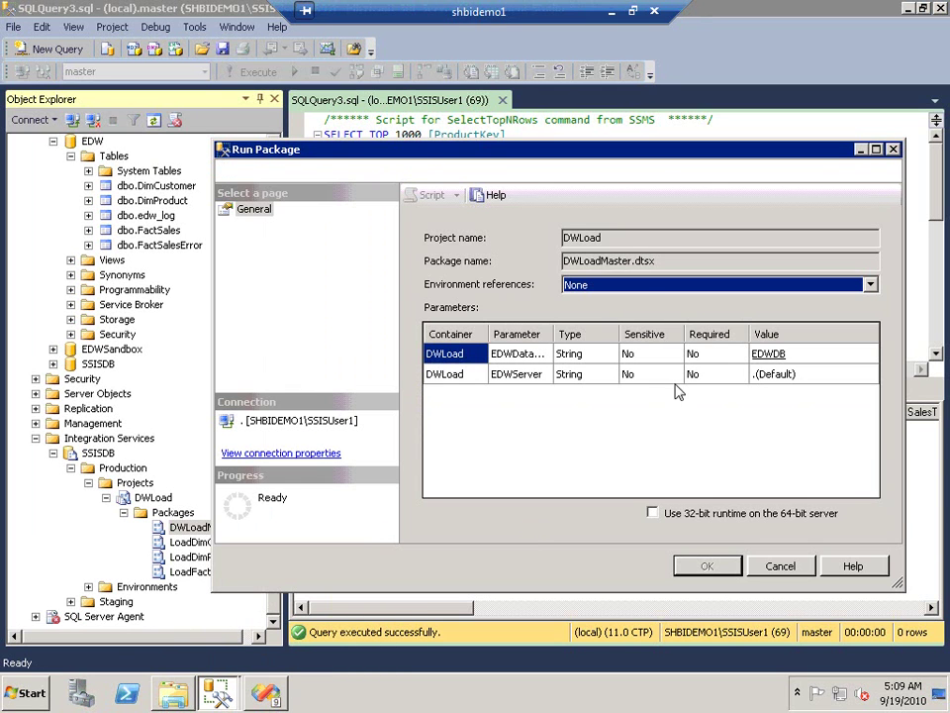
click(661, 287)
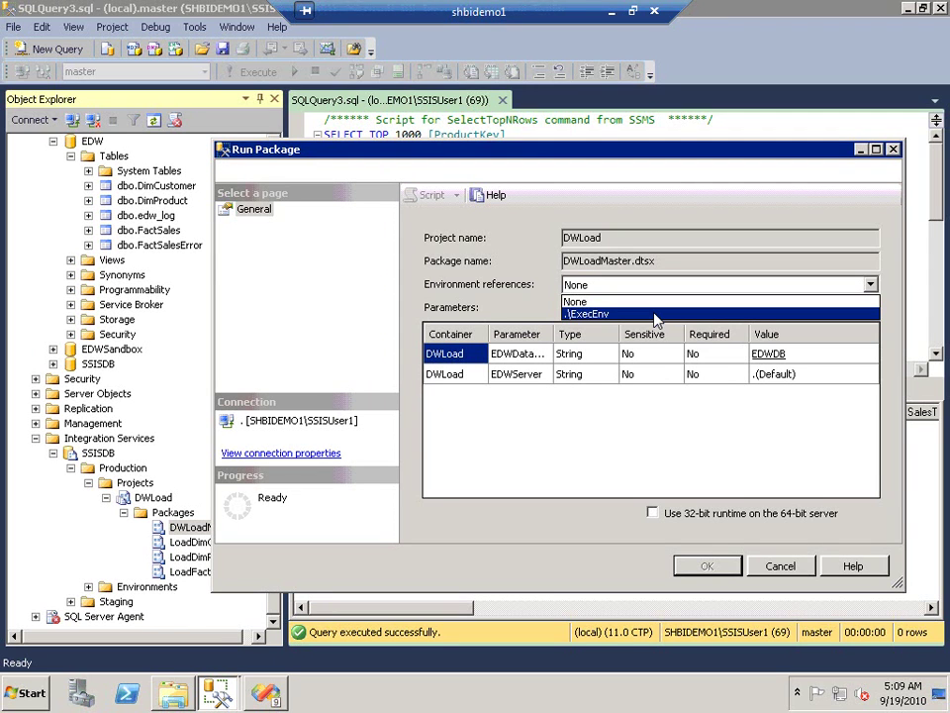
click(655, 315)
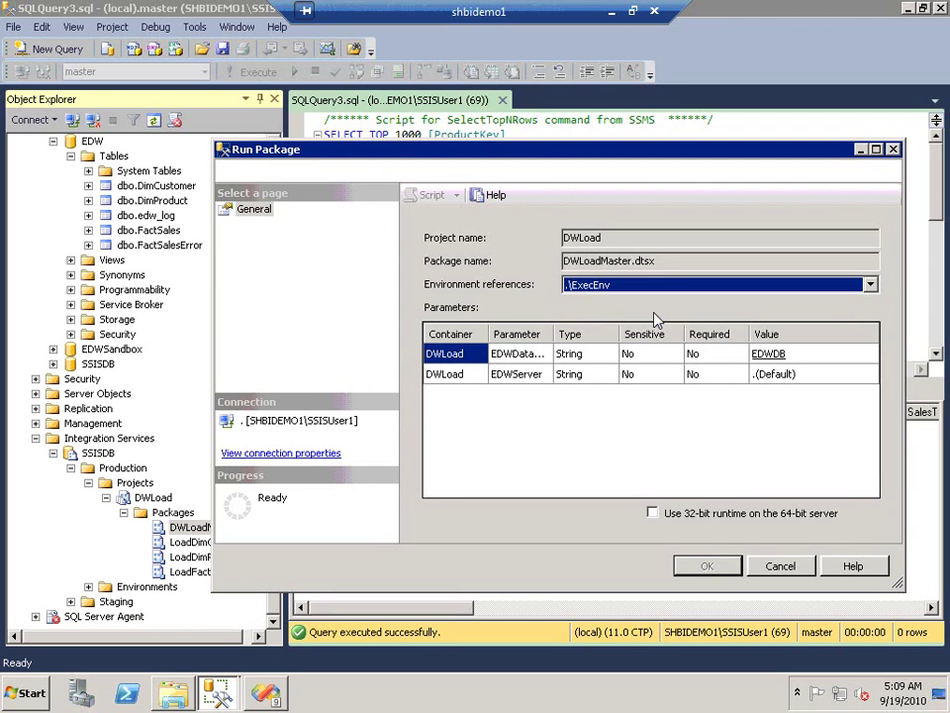
click(709, 566)
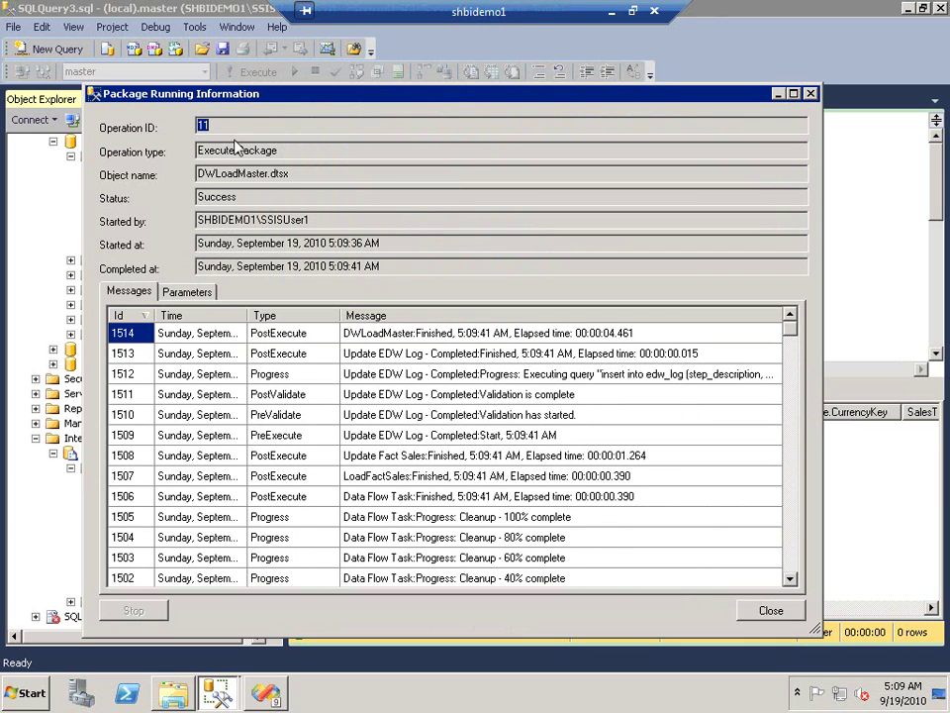
Close the package running information and rerun the top 1000 rows query on the EDW FactSales table.
click(798, 613)
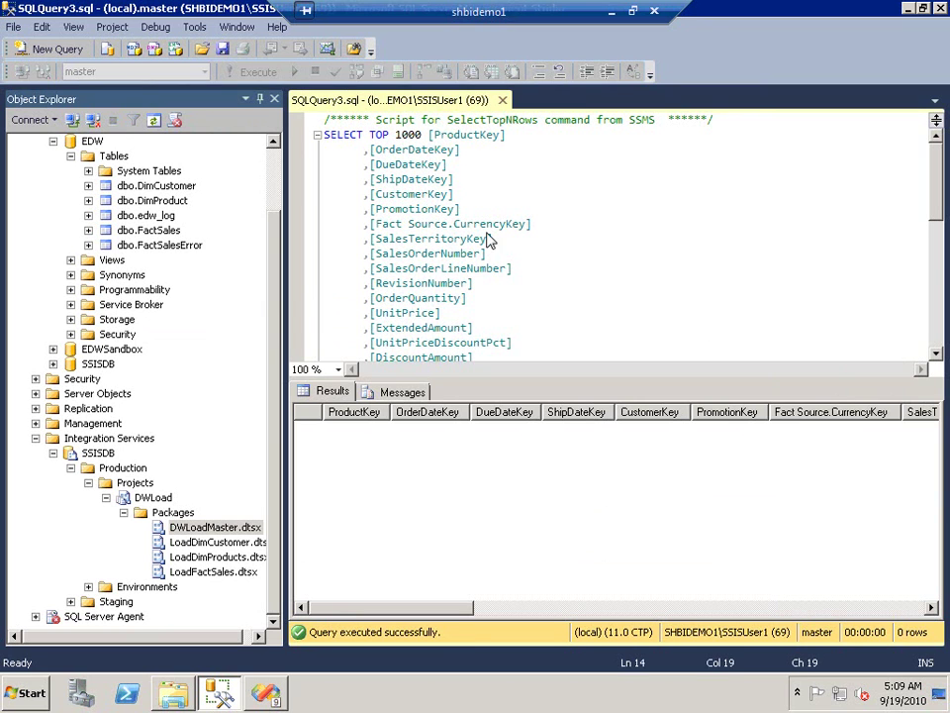
click(254, 75)
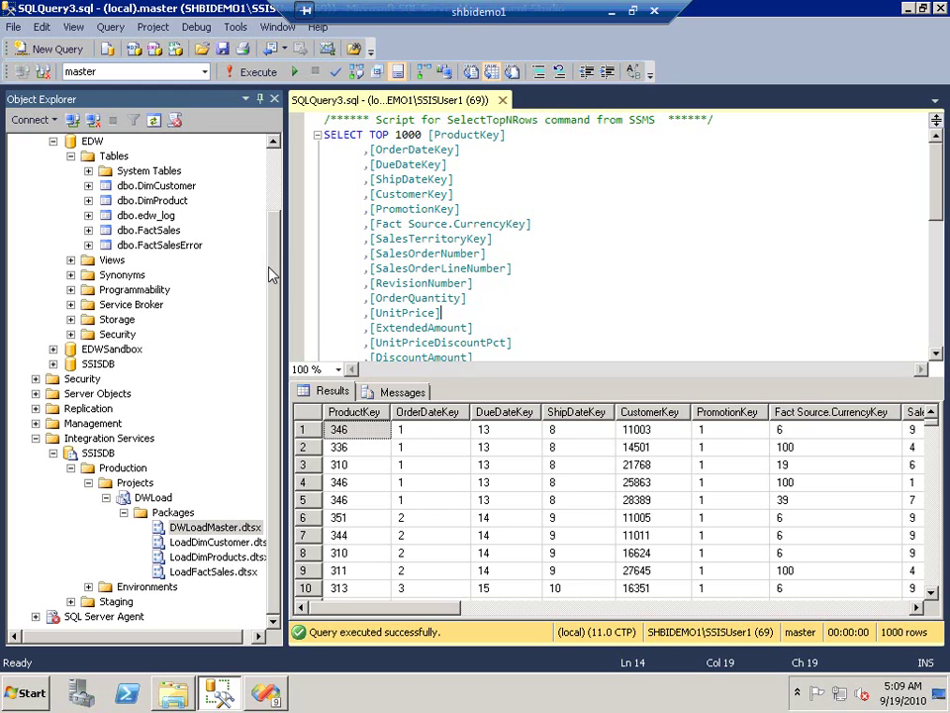
click(253, 531)
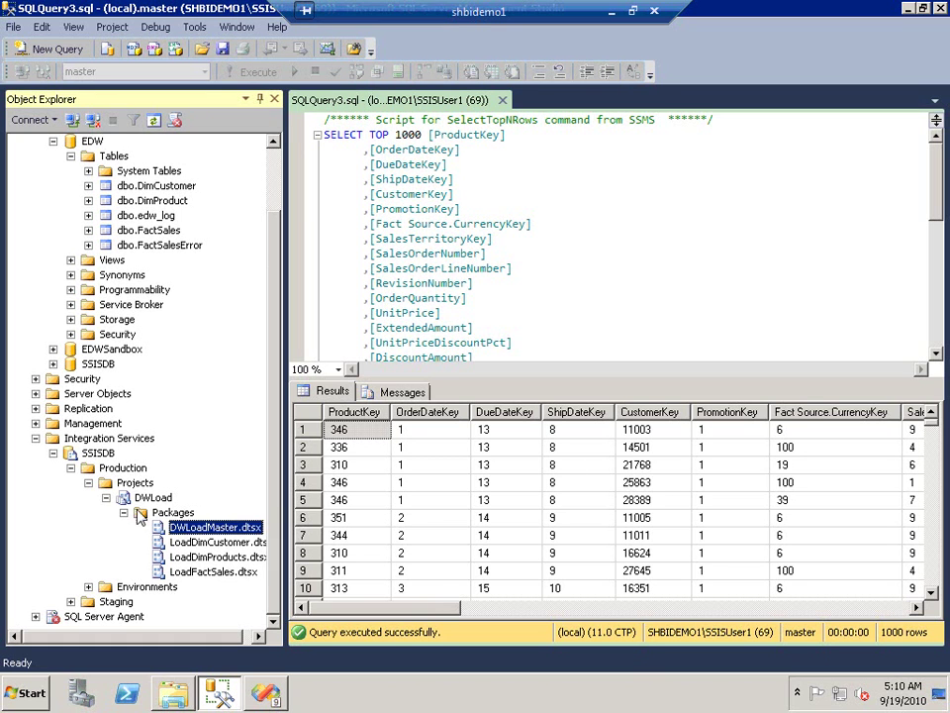
Collapse the Production DWLoad project and check the variables of the ExecEnv environment, closing its properties when done.
click(106, 497)
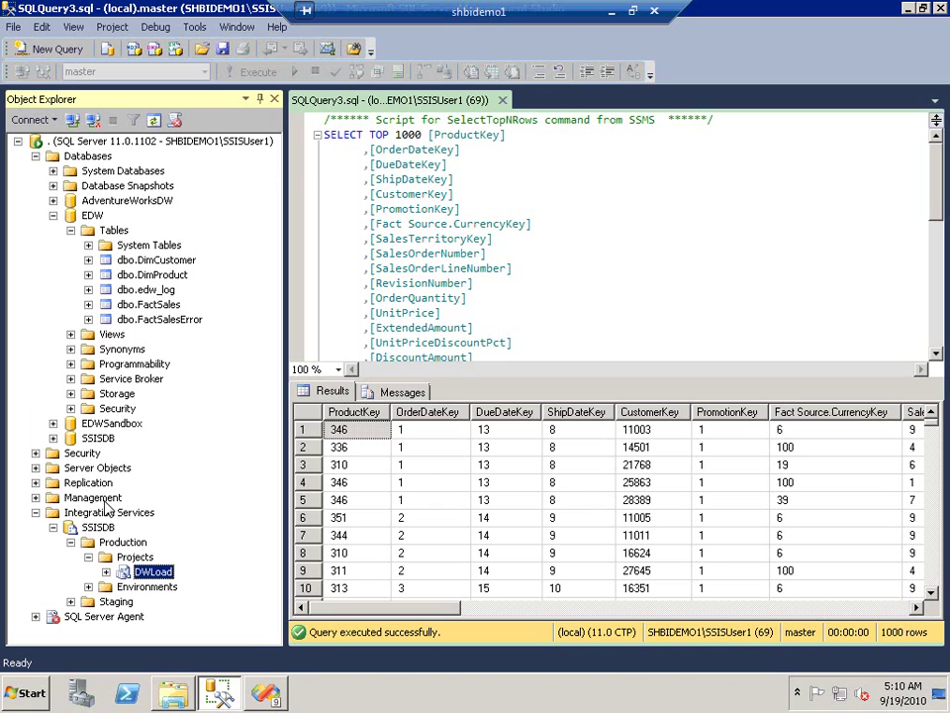
click(90, 587)
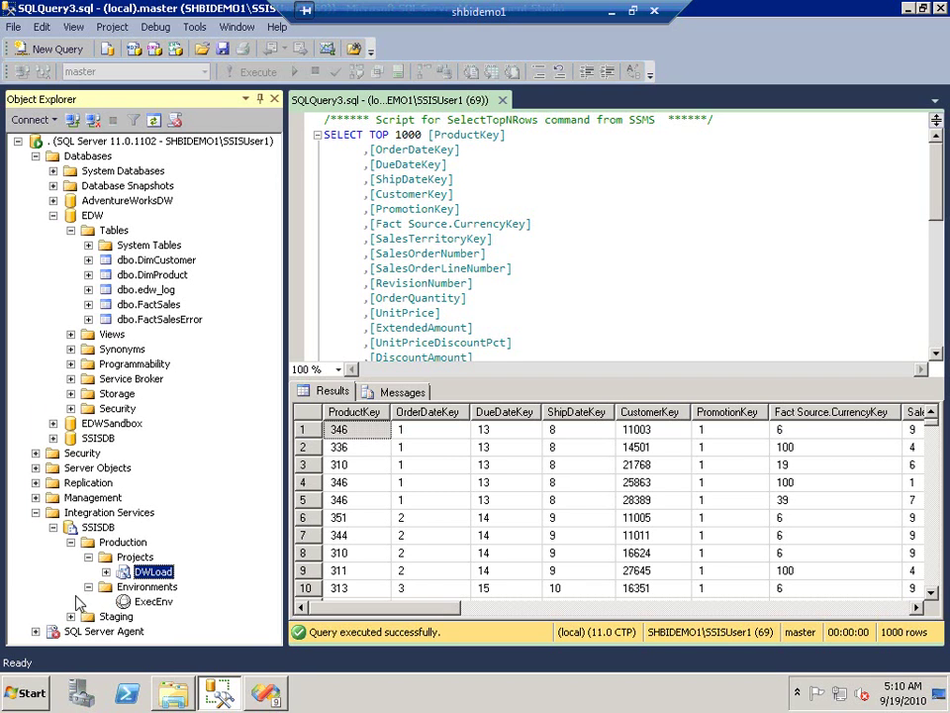
double_click(163, 604)
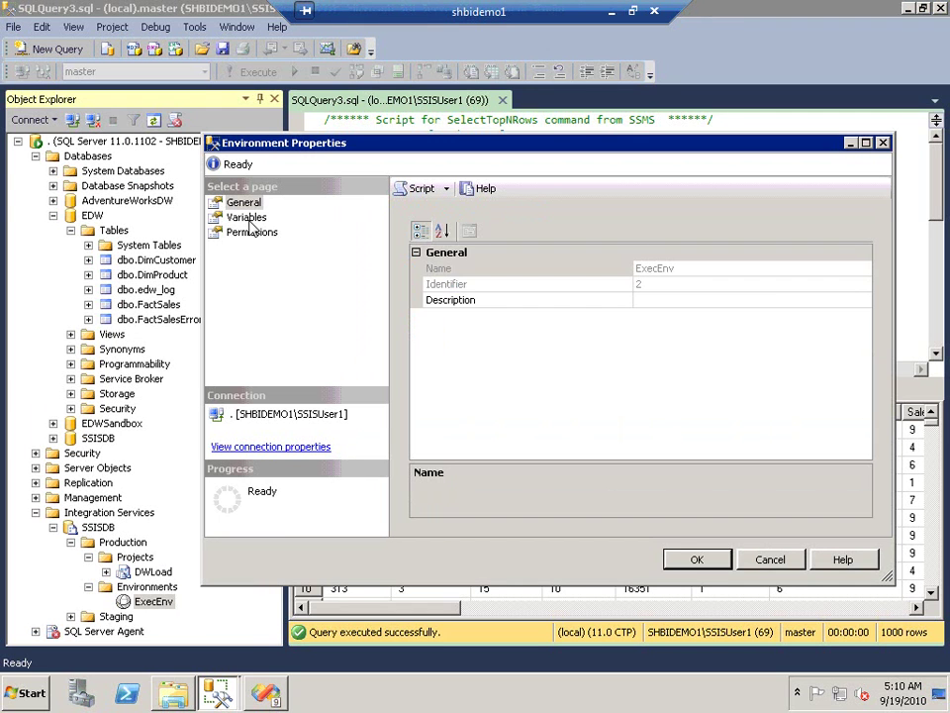
click(247, 216)
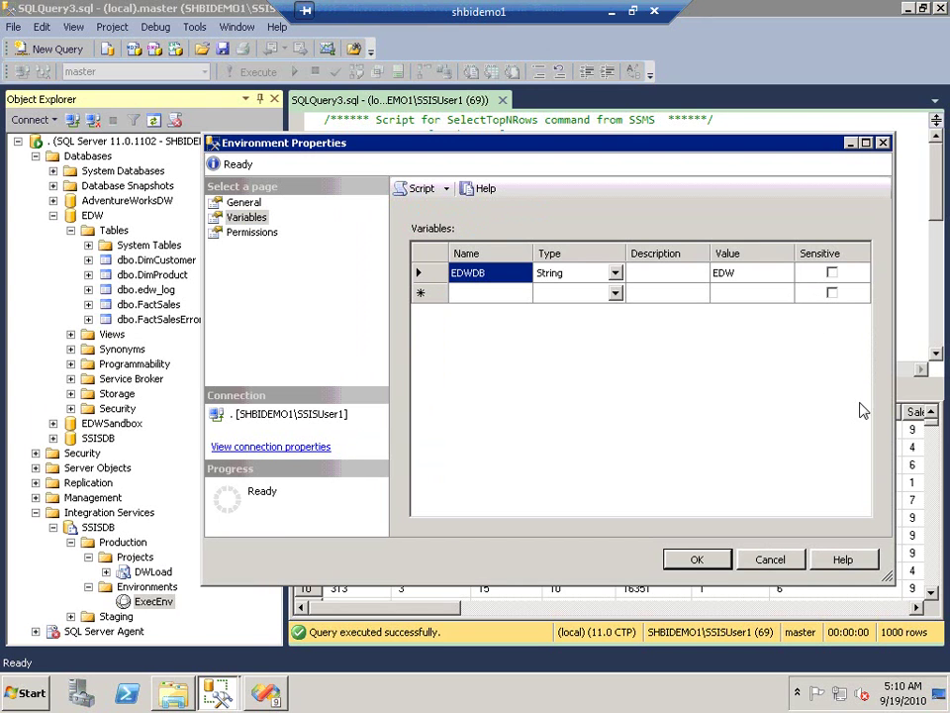
click(719, 564)
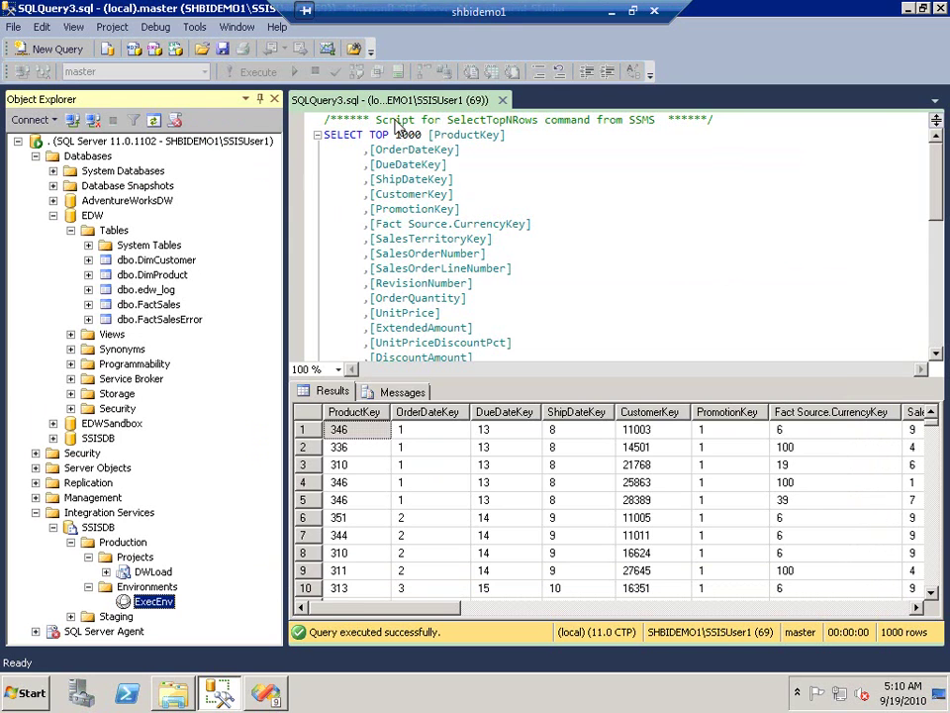
Close the EDW FactSales query and minimize the shbidemo1 remote session.
click(503, 100)
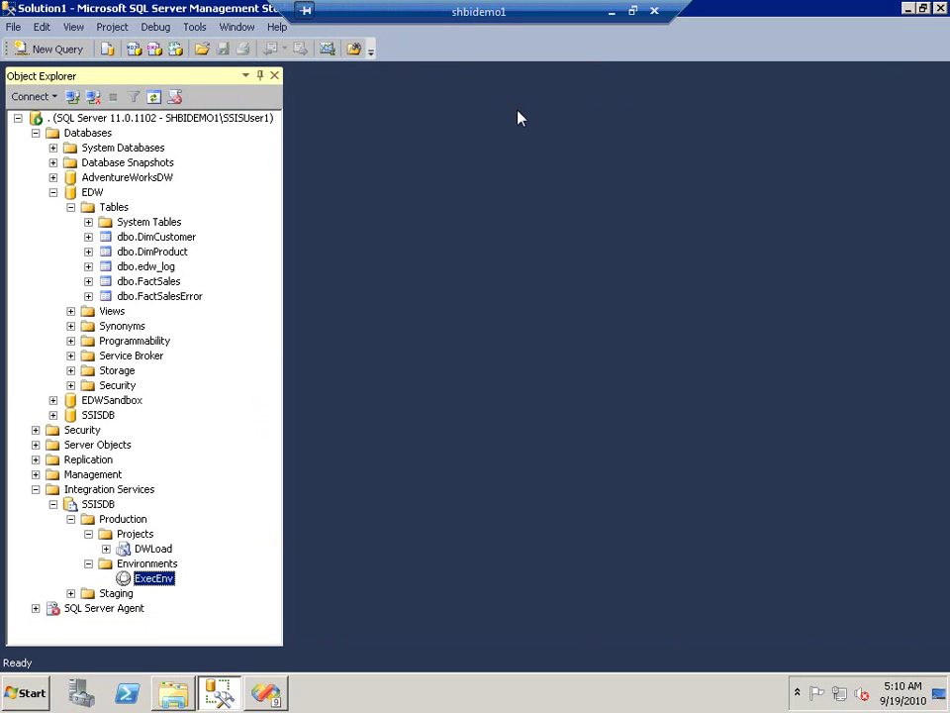
key(alt+Tab)
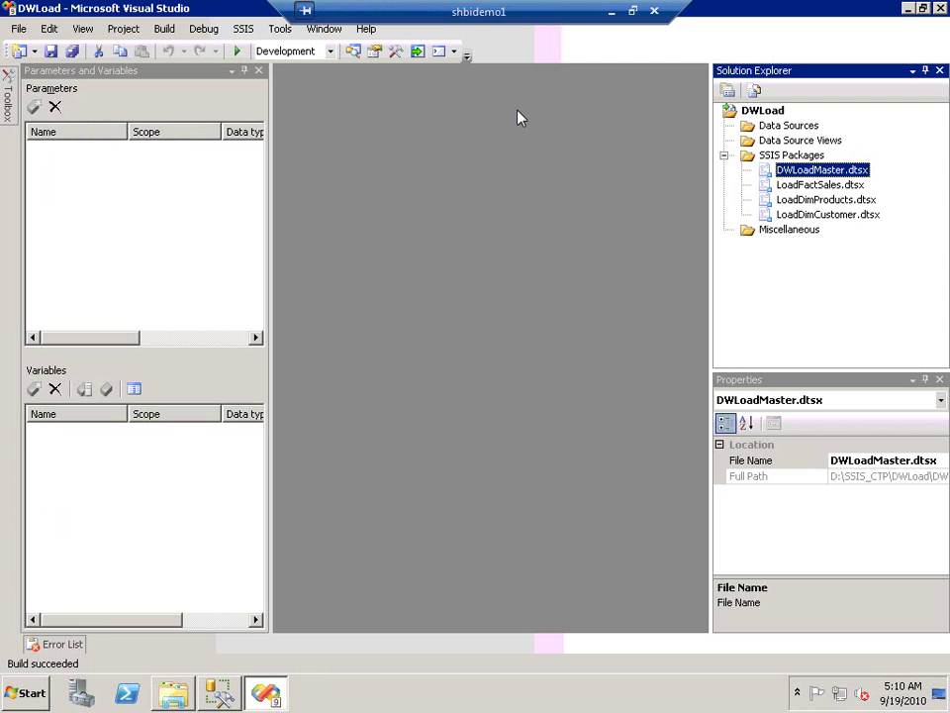
key(alt+Tab)
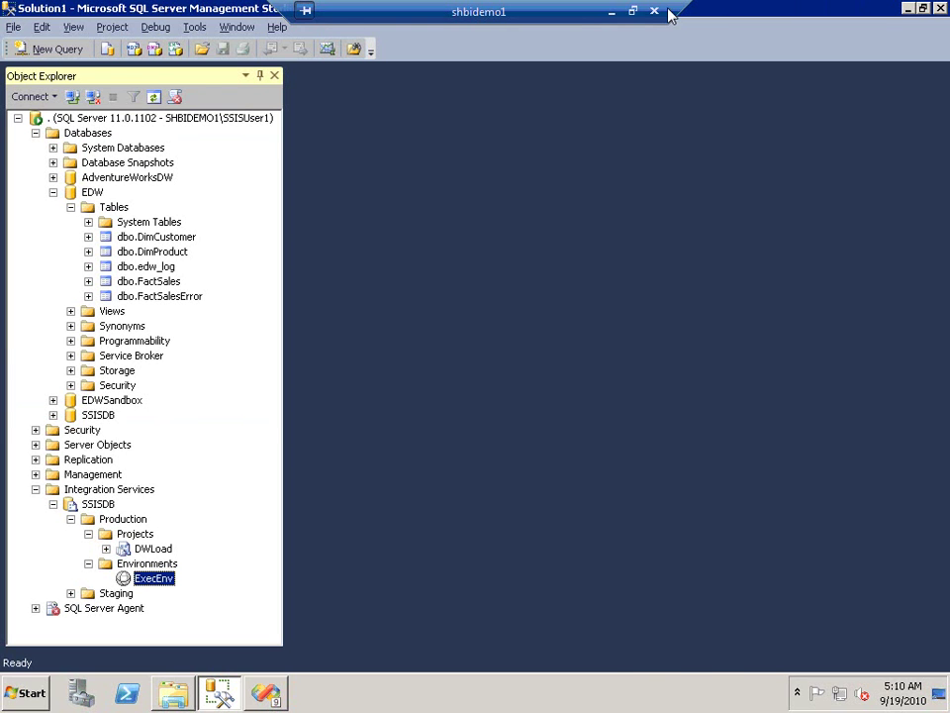
click(610, 11)
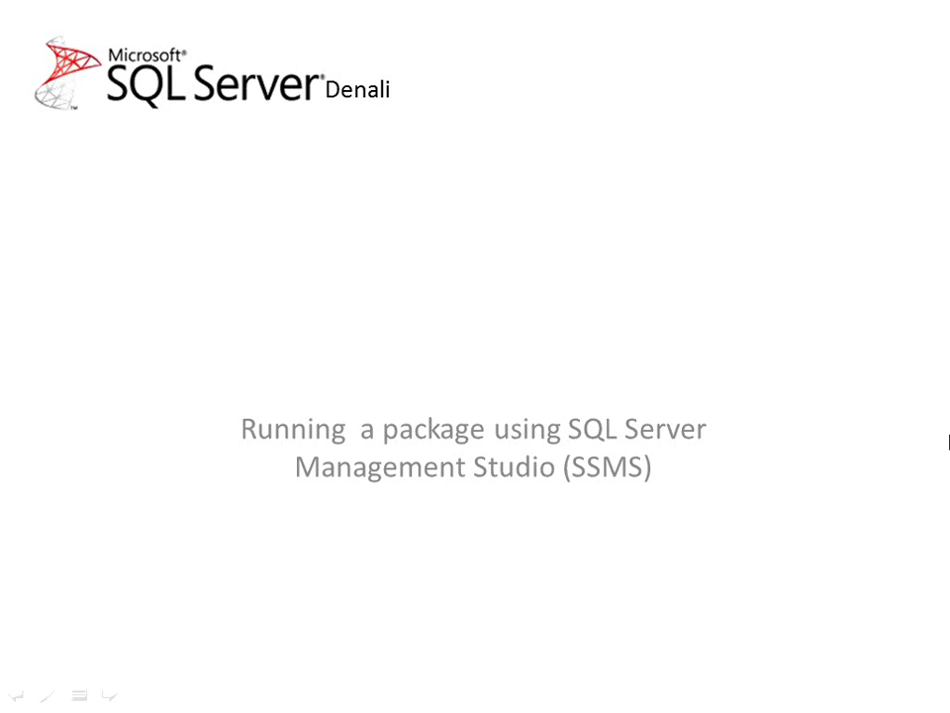